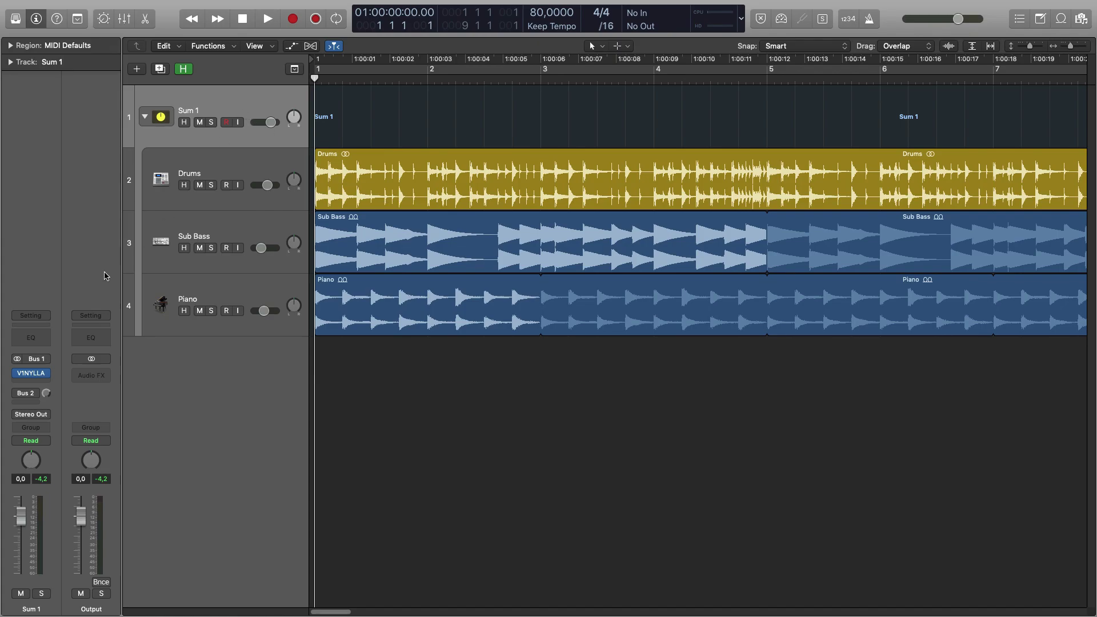
# Open V1NYLLA on the Sum 1 bus and start playback to hear it.
pyautogui.click(32, 375)
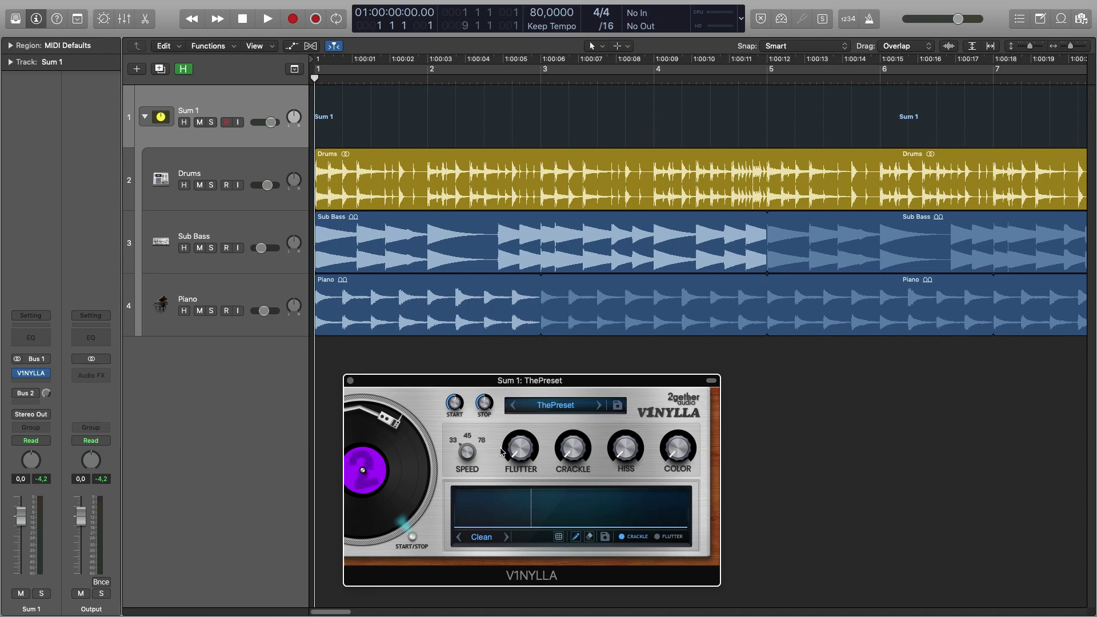
pyautogui.press('space')
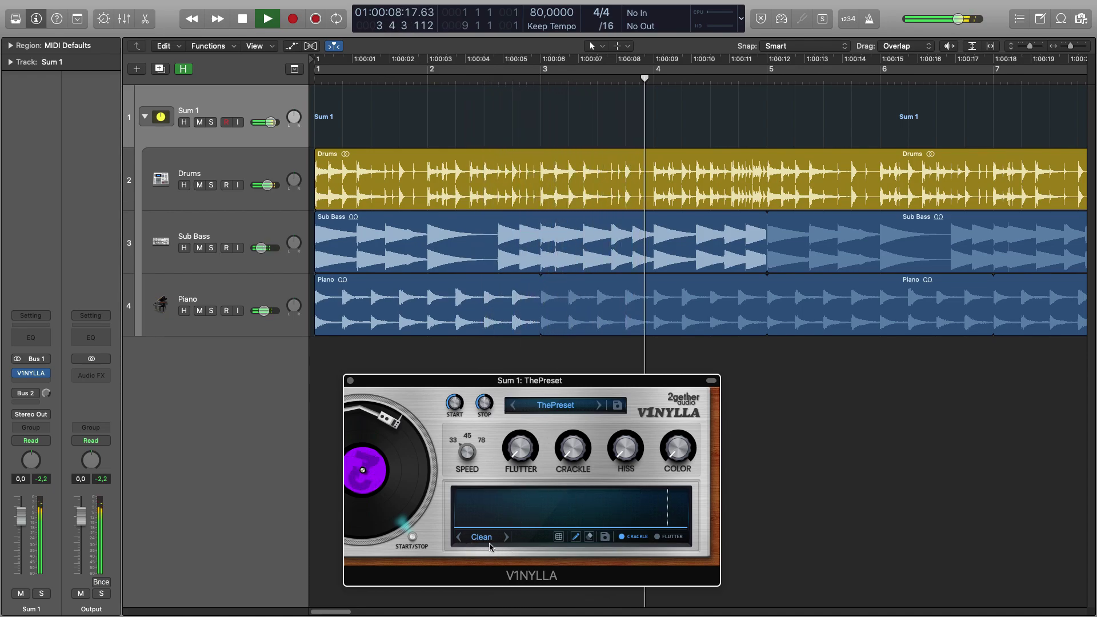
# Draw three extra peaks into V1NYLLA's crackle graph and raise the Crackle knob.
pyautogui.click(540, 506)
pyautogui.click(564, 517)
pyautogui.click(639, 510)
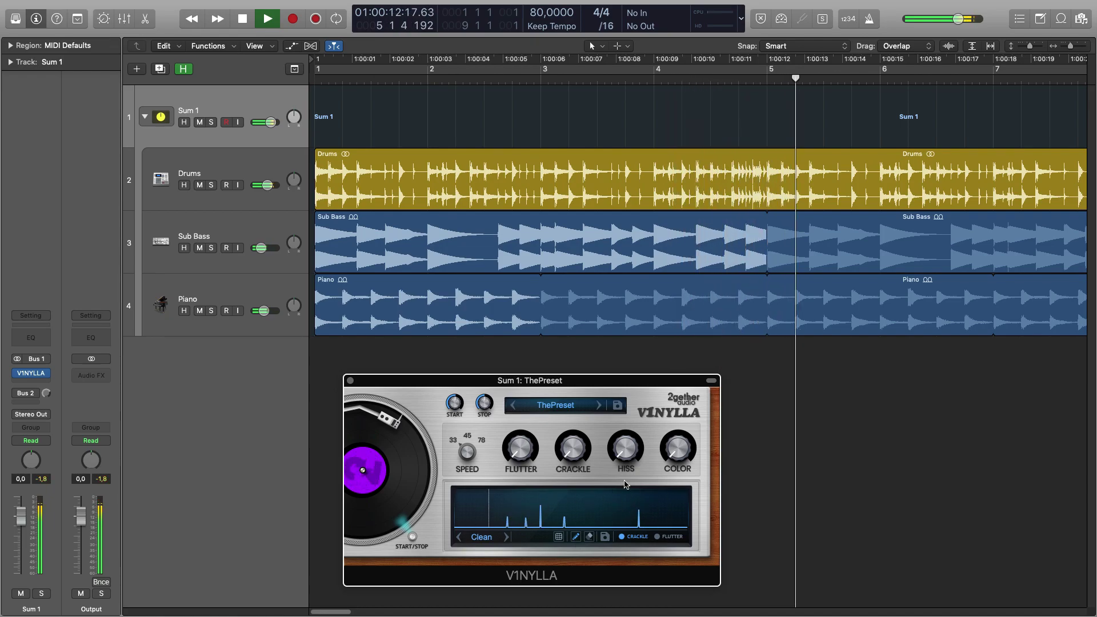
pyautogui.moveTo(573, 449); pyautogui.dragTo(556, 358)
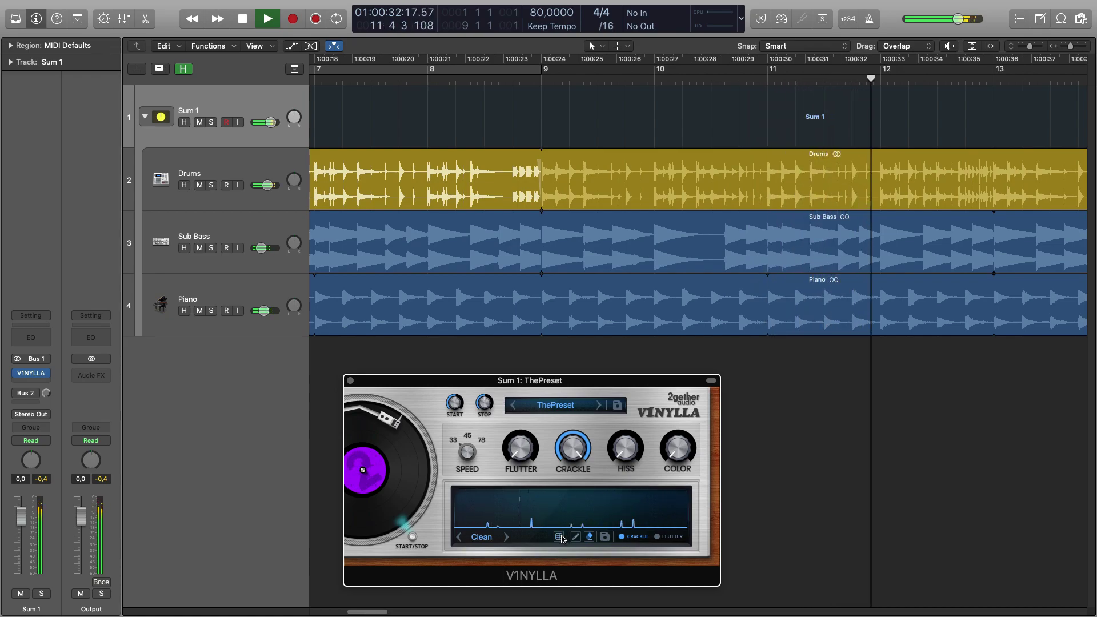
# Load the Old Vinyl crackle preset, then switch to Subtle.
pyautogui.click(493, 538)
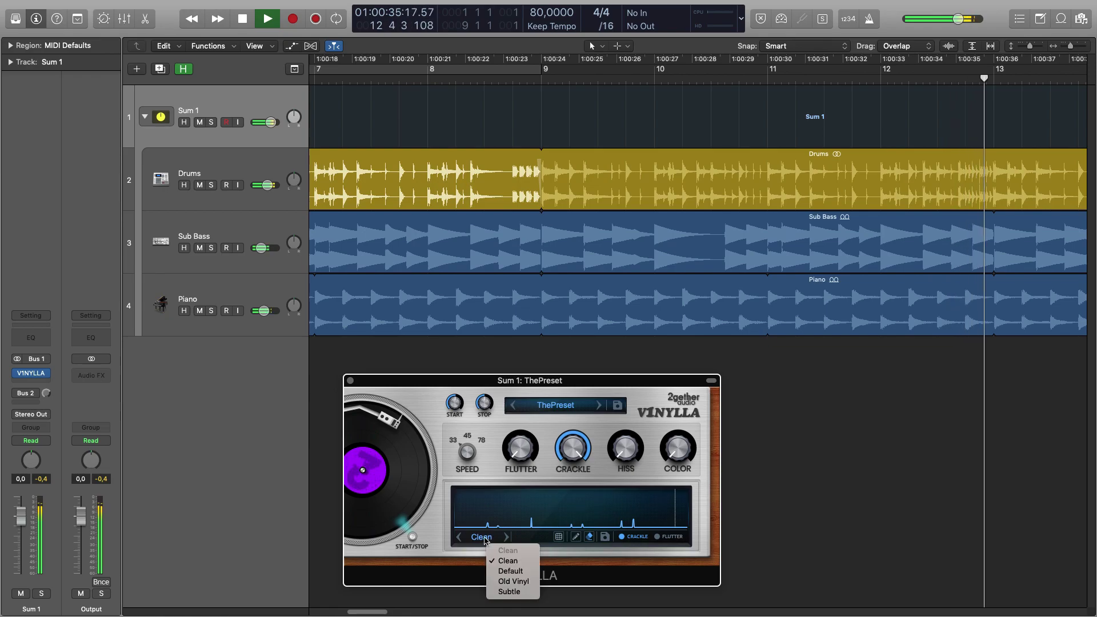
pyautogui.click(505, 581)
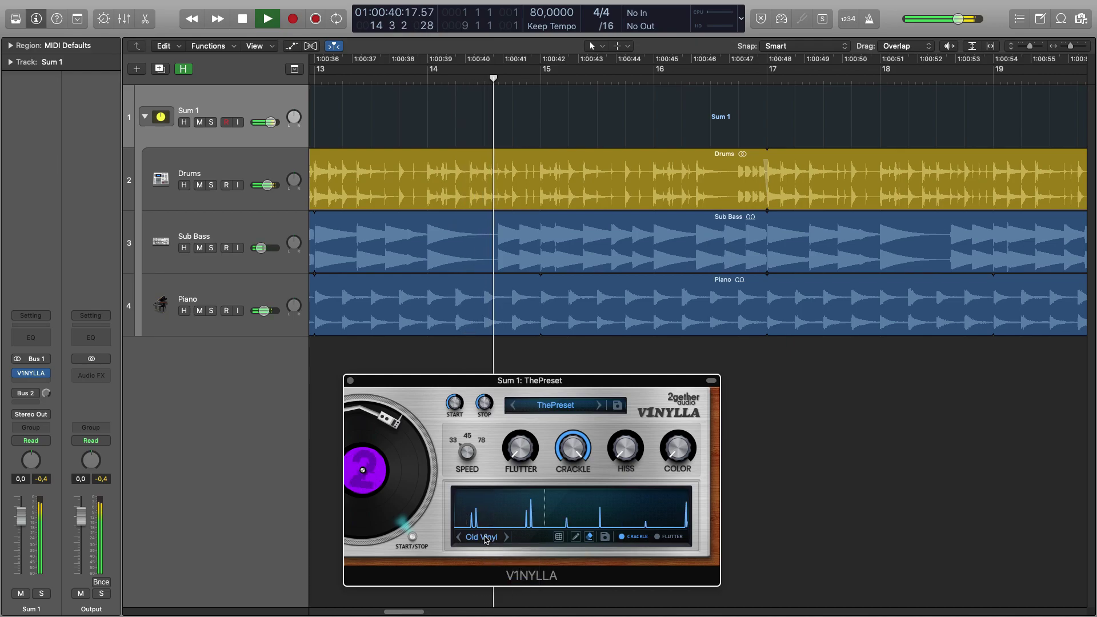
pyautogui.click(485, 540)
pyautogui.click(501, 590)
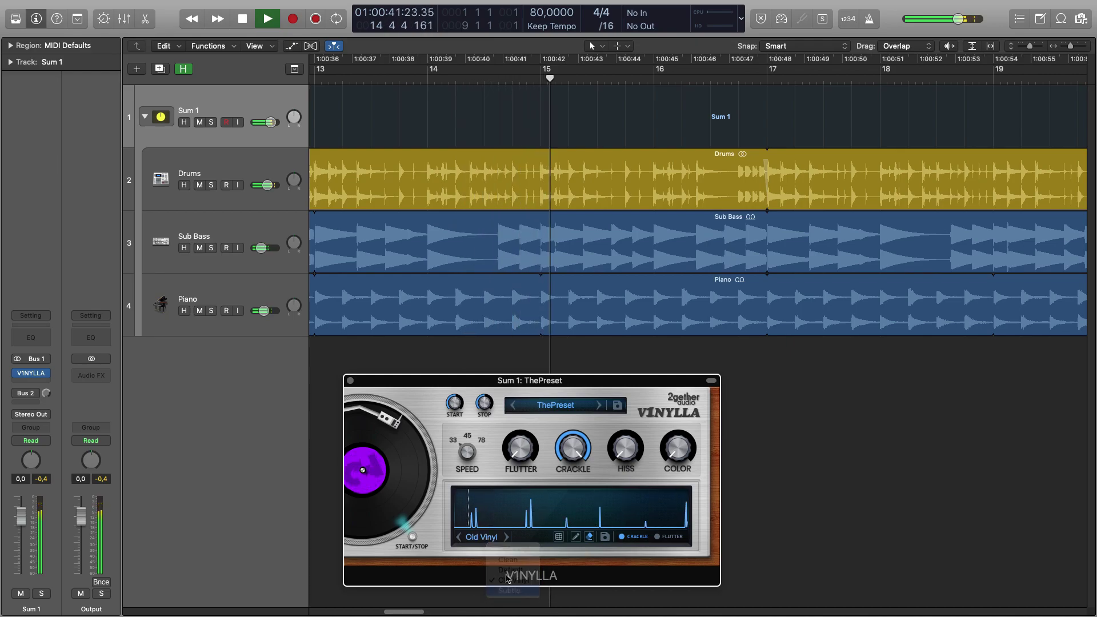
# Save the crackle pattern as user preset 'Mycrackle' and confirm it under User presets.
pyautogui.doubleClick(490, 538)
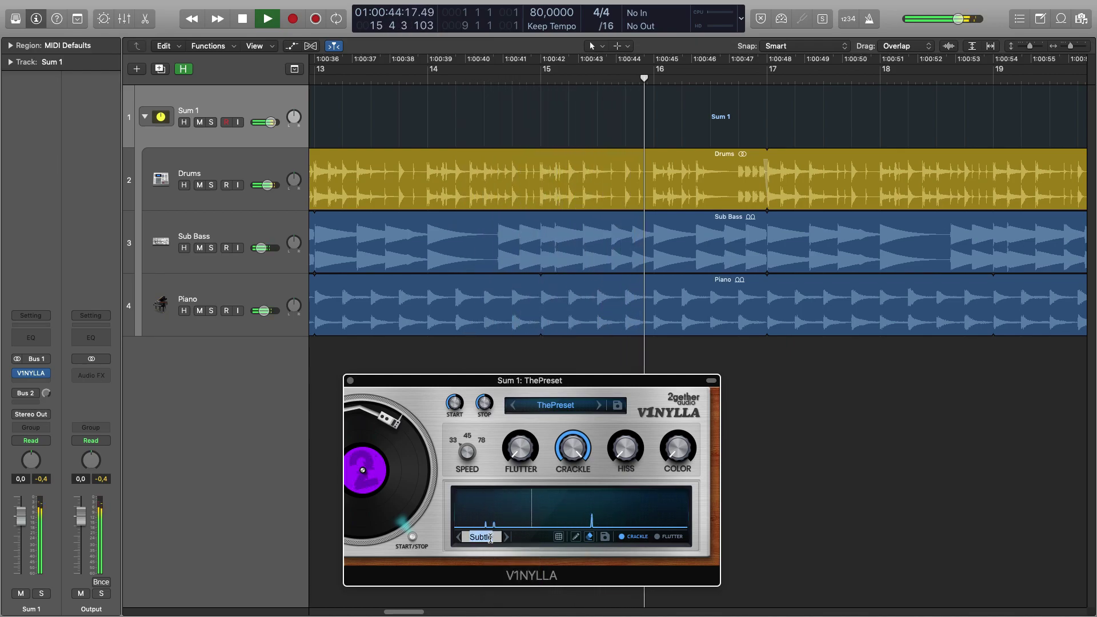
pyautogui.write('Myc')
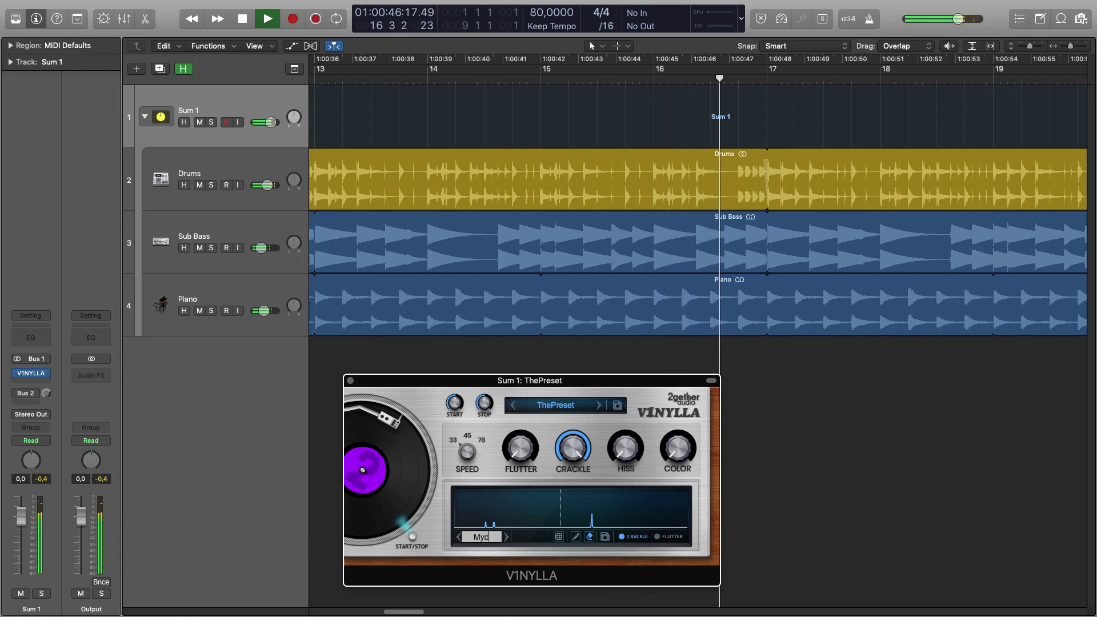
pyautogui.write('rackle')
pyautogui.press('Return')
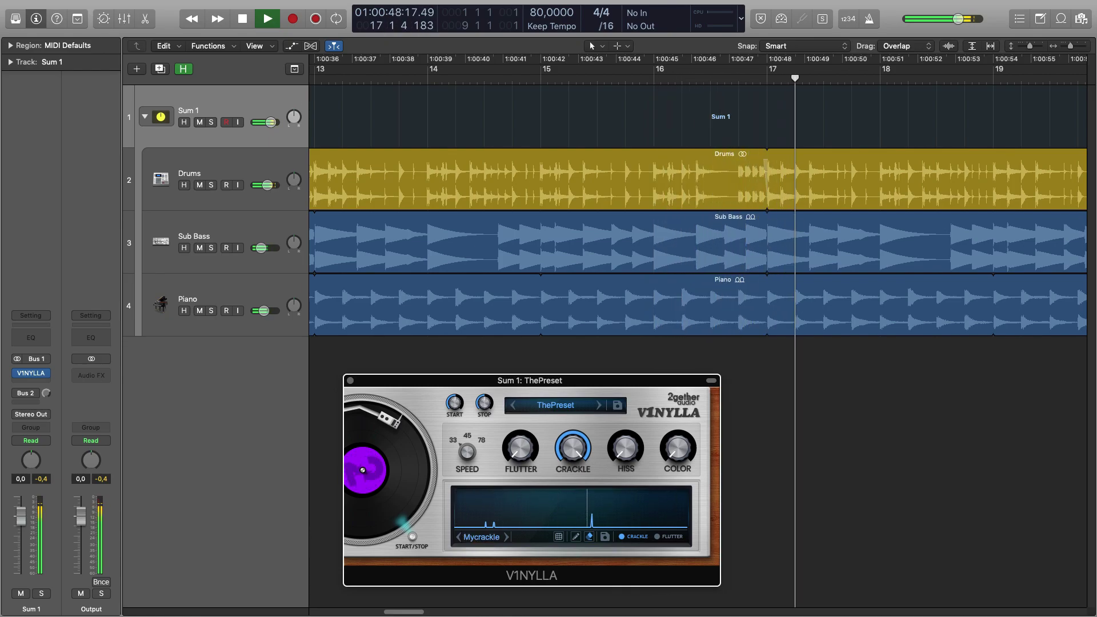
pyautogui.click(486, 547)
pyautogui.moveTo(568, 576)
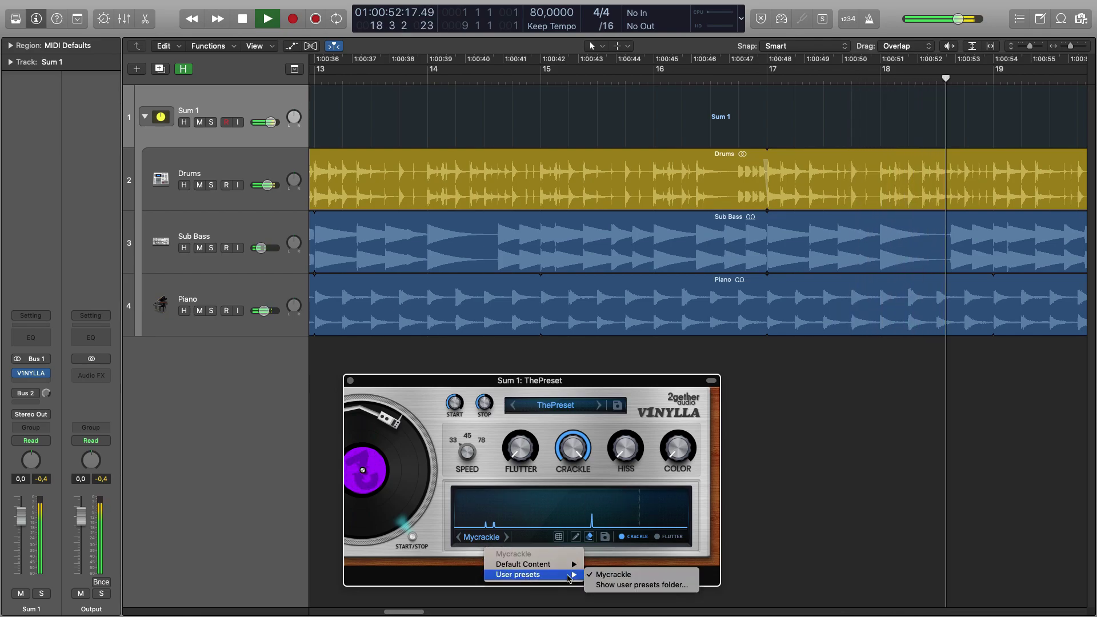
pyautogui.click(563, 507)
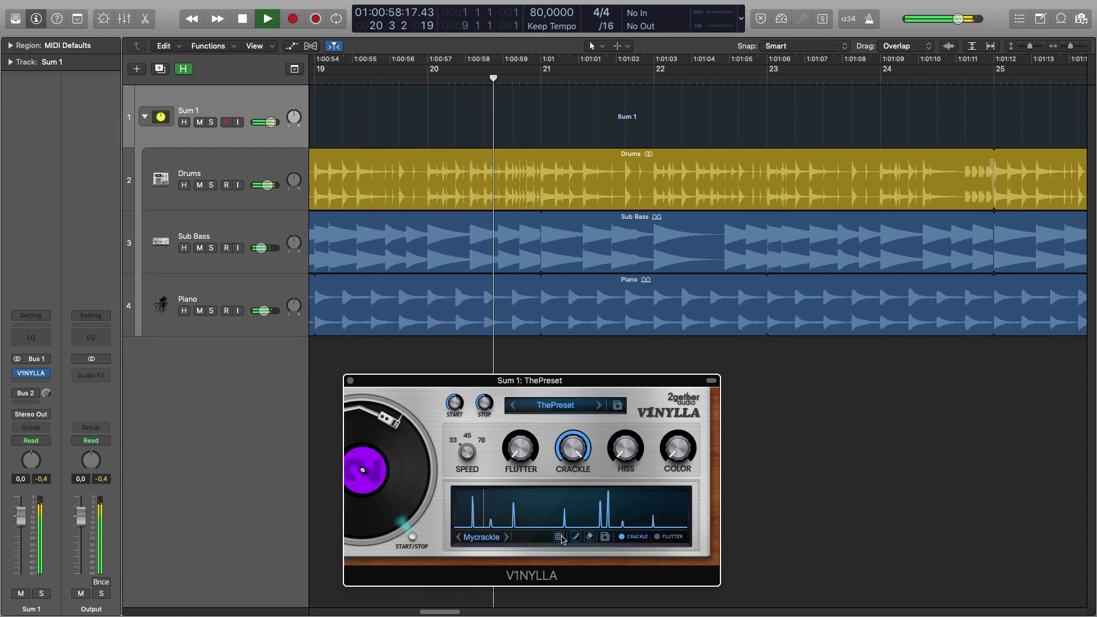
# Lower V1NYLLA's Crackle knob and raise the Hiss knob.
pyautogui.moveTo(560, 448); pyautogui.dragTo(565, 497)
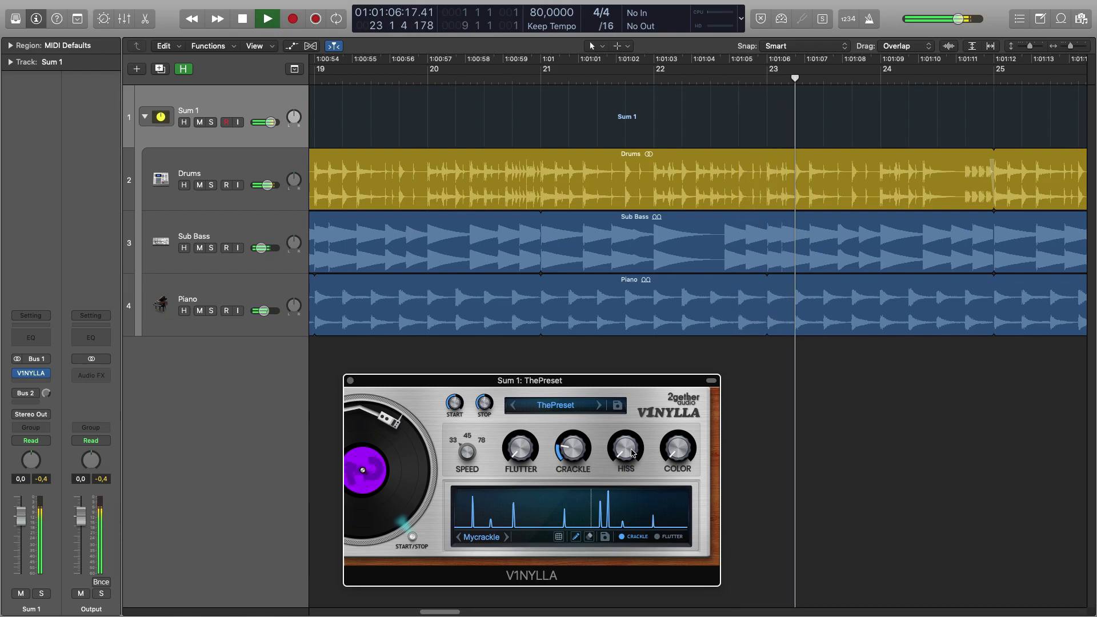
pyautogui.moveTo(633, 453); pyautogui.dragTo(674, 441)
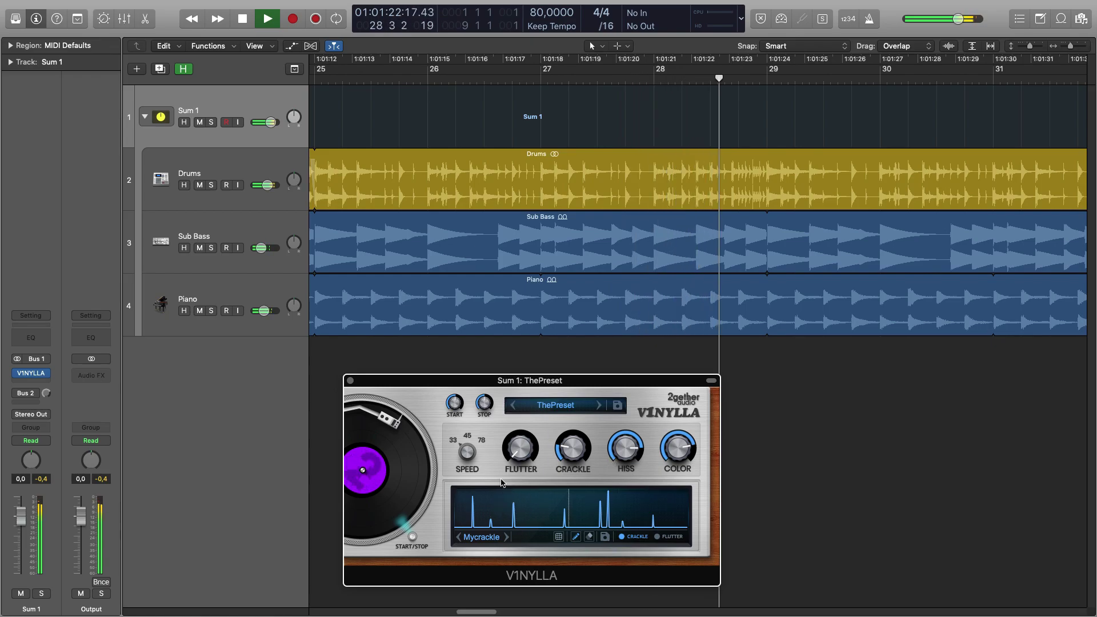
# Switch the graph to the flutter curve and redraw it almost flat with the pencil.
pyautogui.click(524, 461)
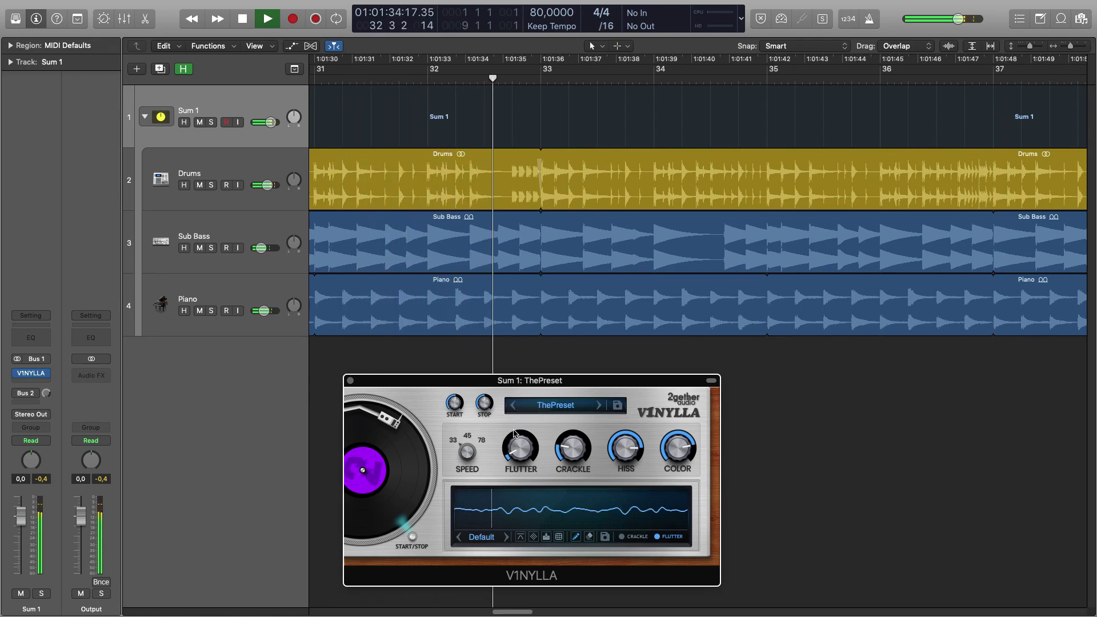
pyautogui.click(576, 537)
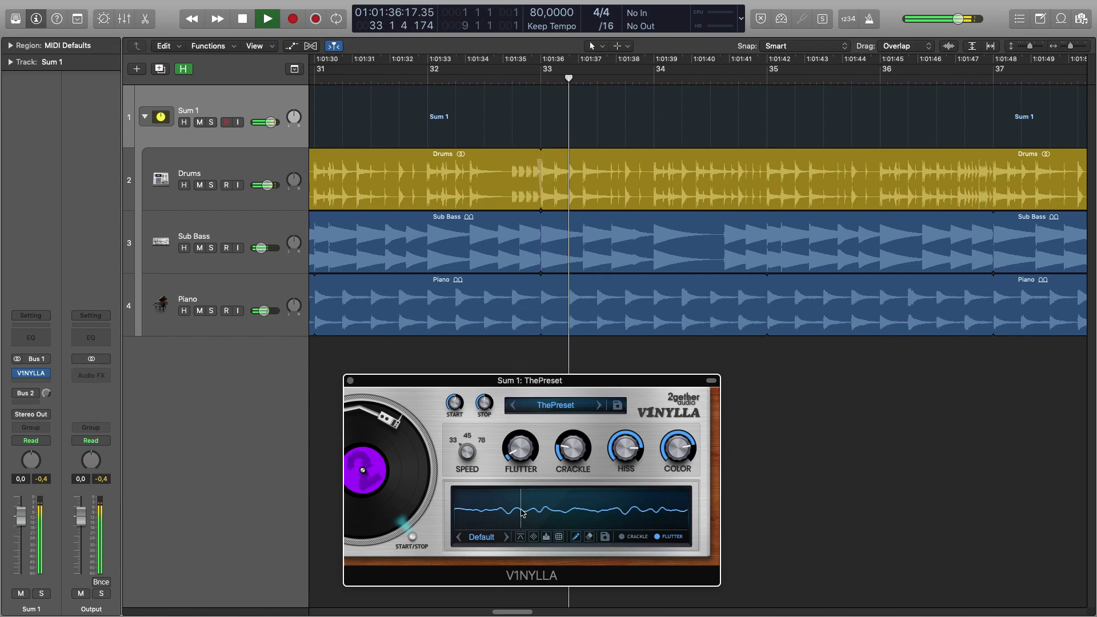
pyautogui.moveTo(457, 525)
pyautogui.mouseDown()
pyautogui.moveTo(504, 502)
pyautogui.moveTo(538, 499)
pyautogui.moveTo(673, 531)
pyautogui.mouseUp()
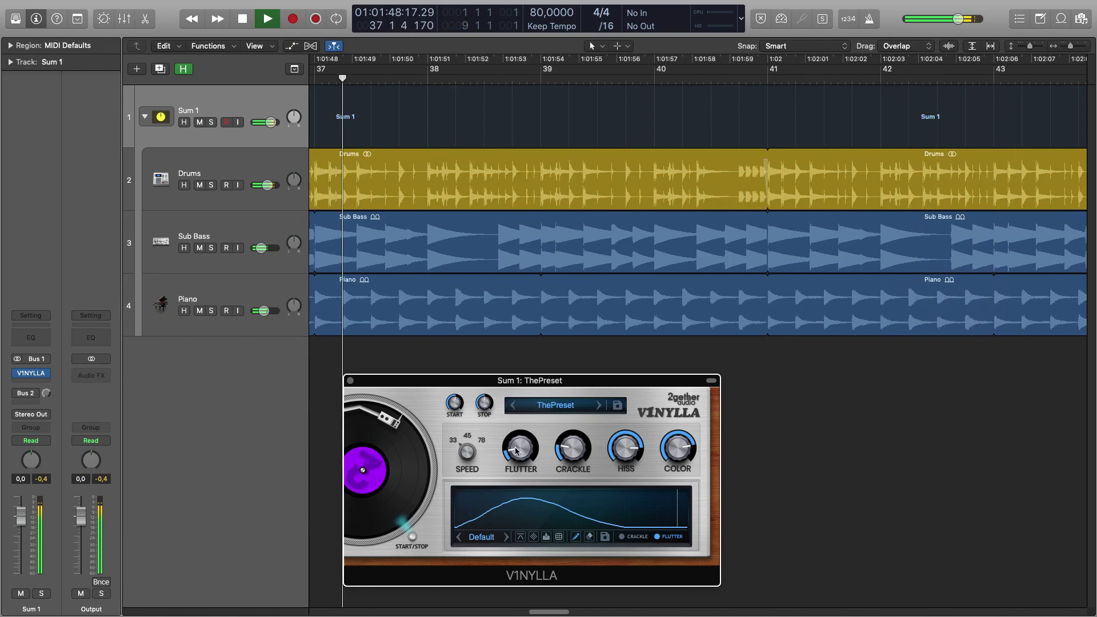
# Cycle the flutter curve through random, sine, jagged and repeating-wave generated shapes.
pyautogui.click(560, 538)
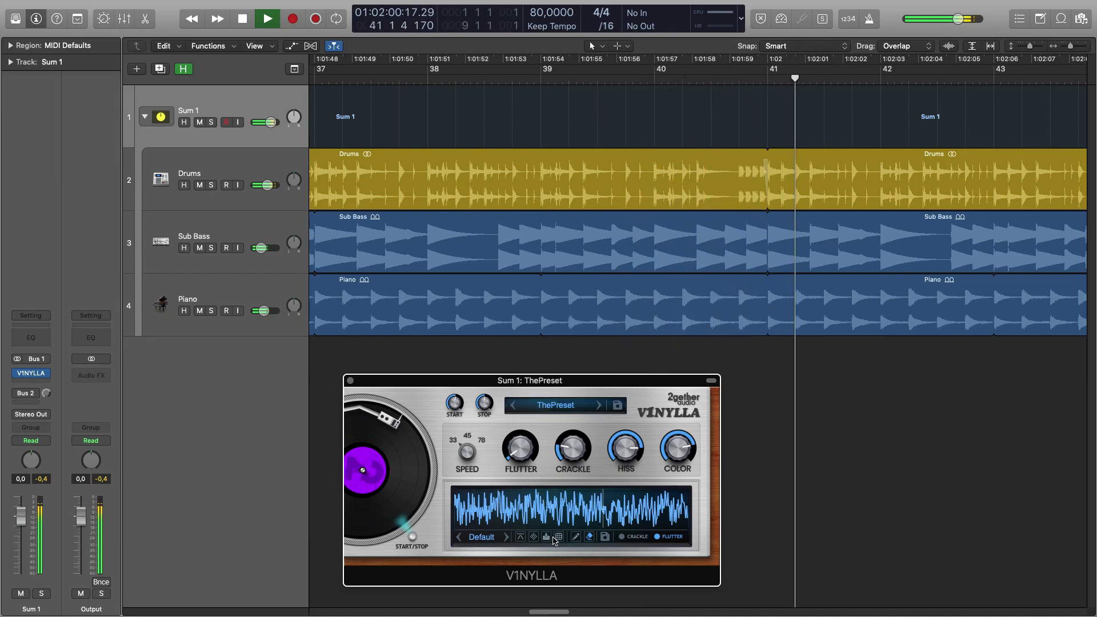
pyautogui.click(547, 537)
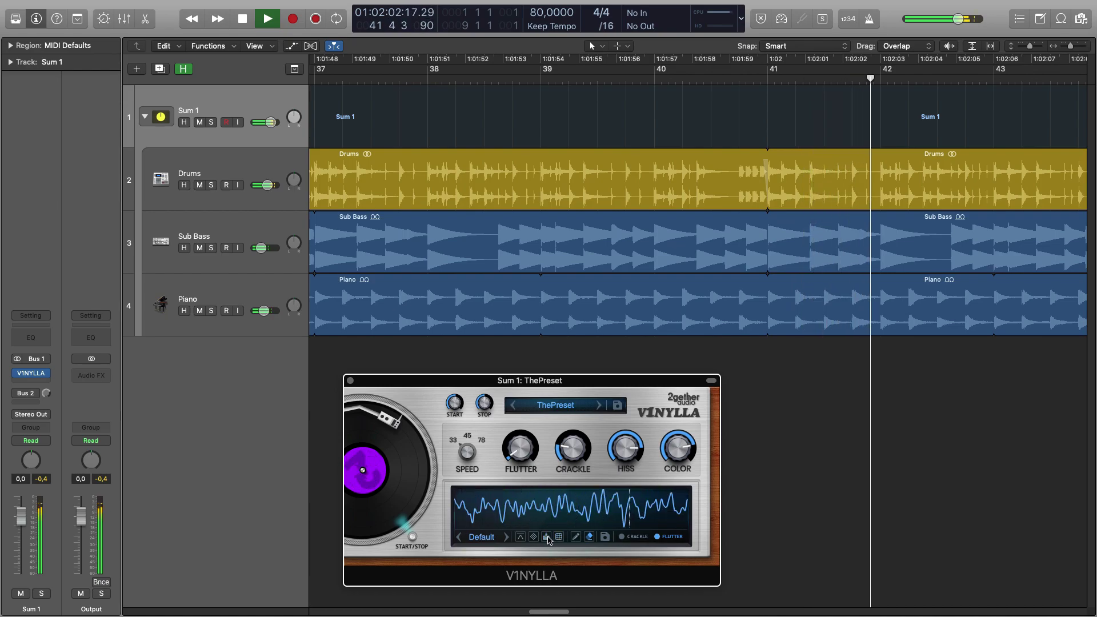
pyautogui.click(548, 537)
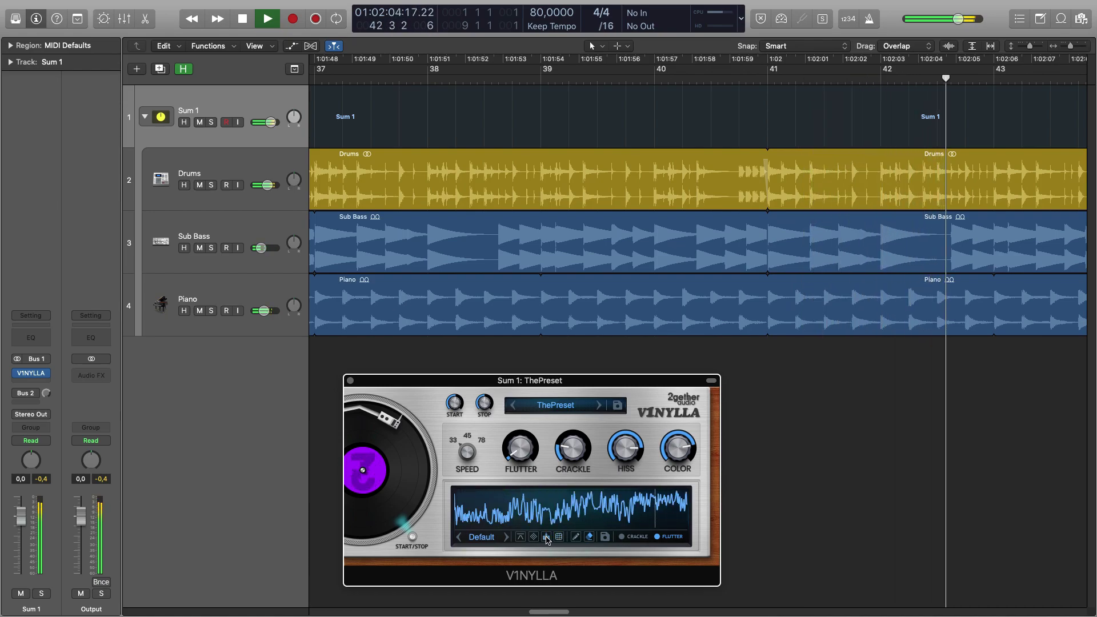
pyautogui.click(548, 537)
pyautogui.click(548, 538)
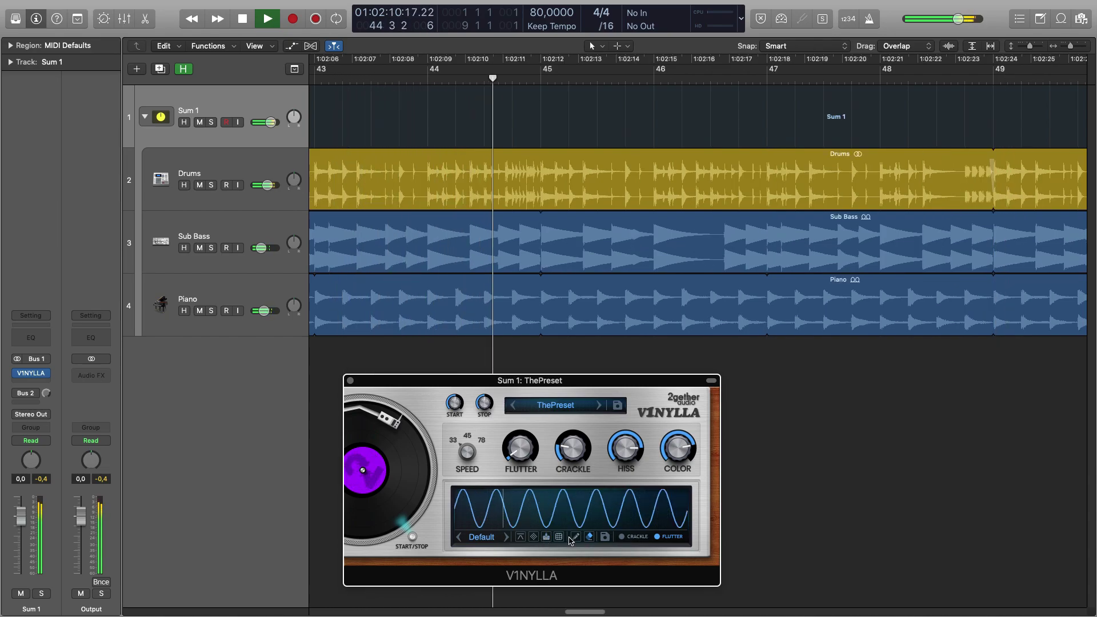
pyautogui.click(533, 537)
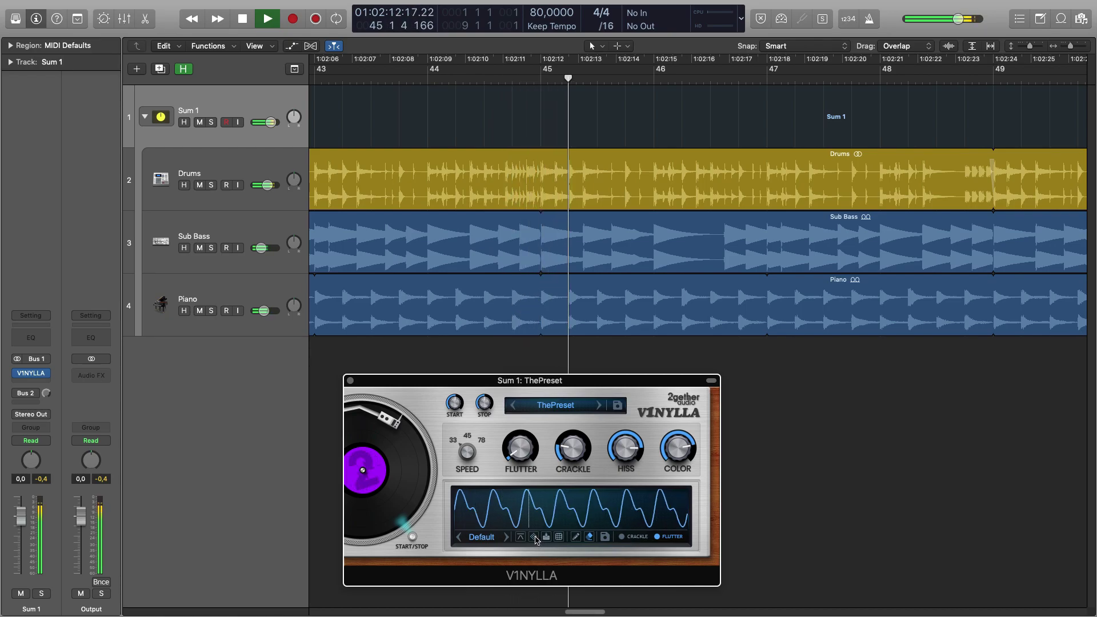
pyautogui.click(534, 537)
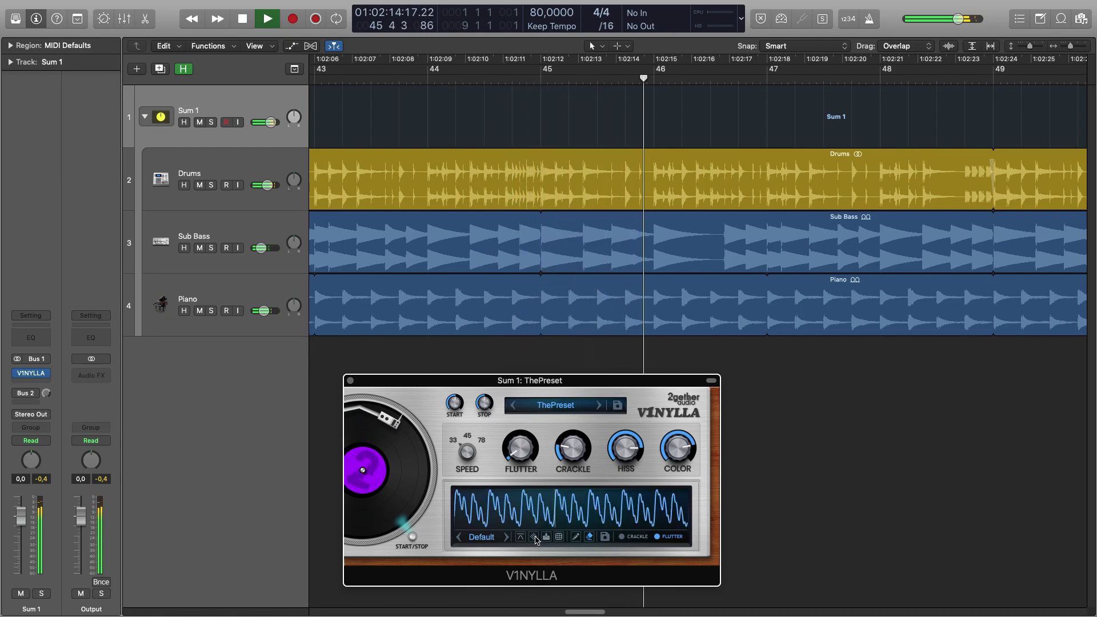
pyautogui.click(521, 537)
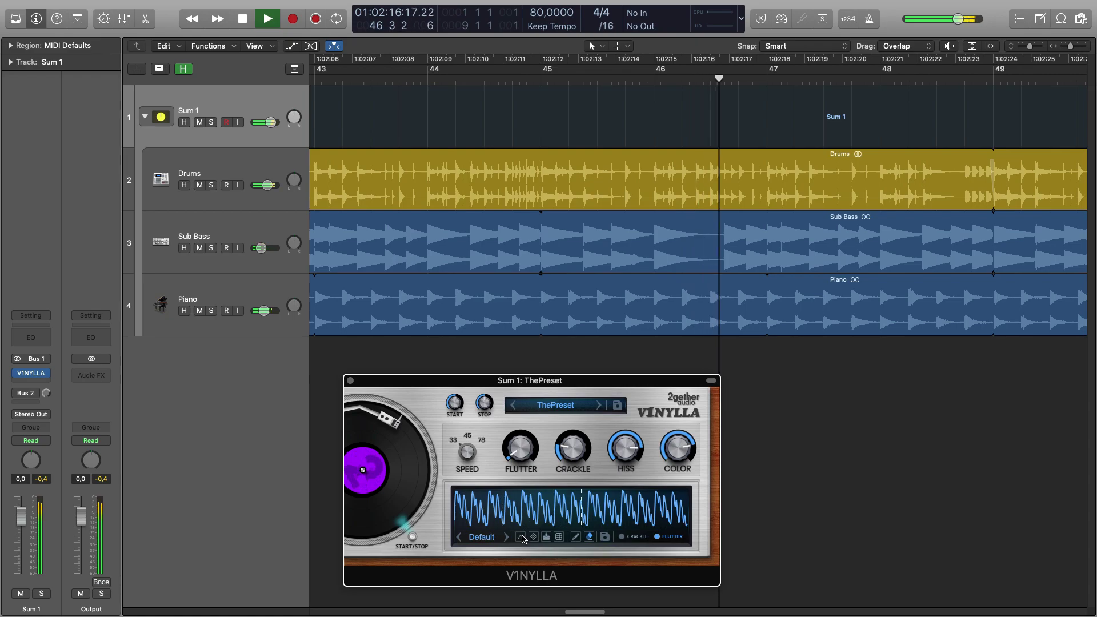
pyautogui.click(521, 537)
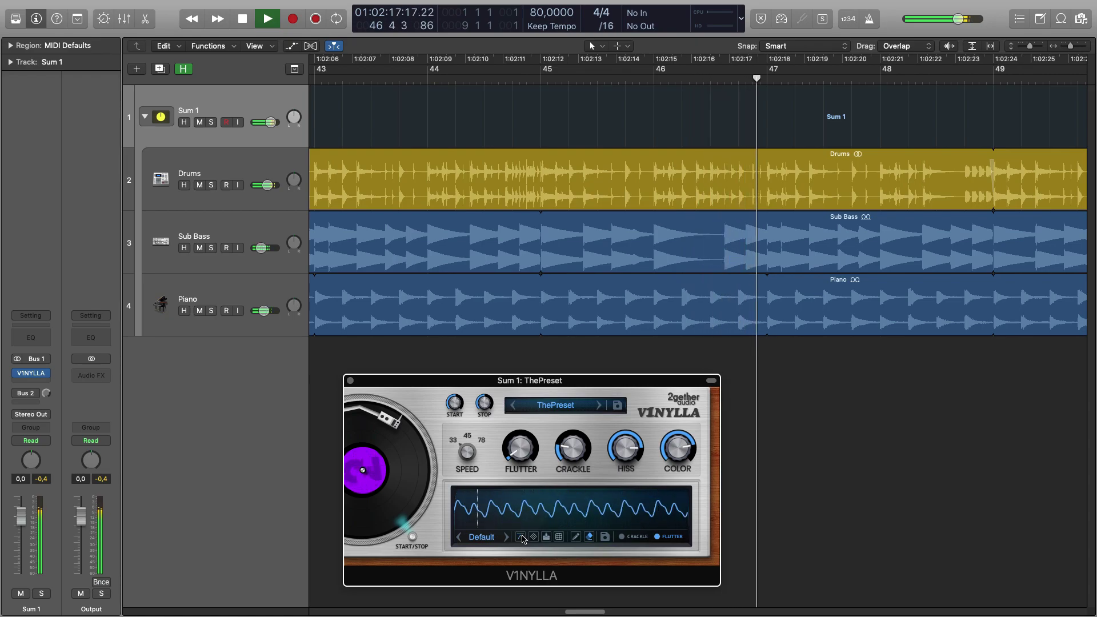
# Hand-draw large flutter waves, smooth them, then replace them with a random jagged shape.
pyautogui.click(575, 537)
pyautogui.moveTo(457, 509)
pyautogui.mouseDown()
pyautogui.moveTo(556, 503)
pyautogui.moveTo(570, 521)
pyautogui.moveTo(685, 523)
pyautogui.mouseUp()
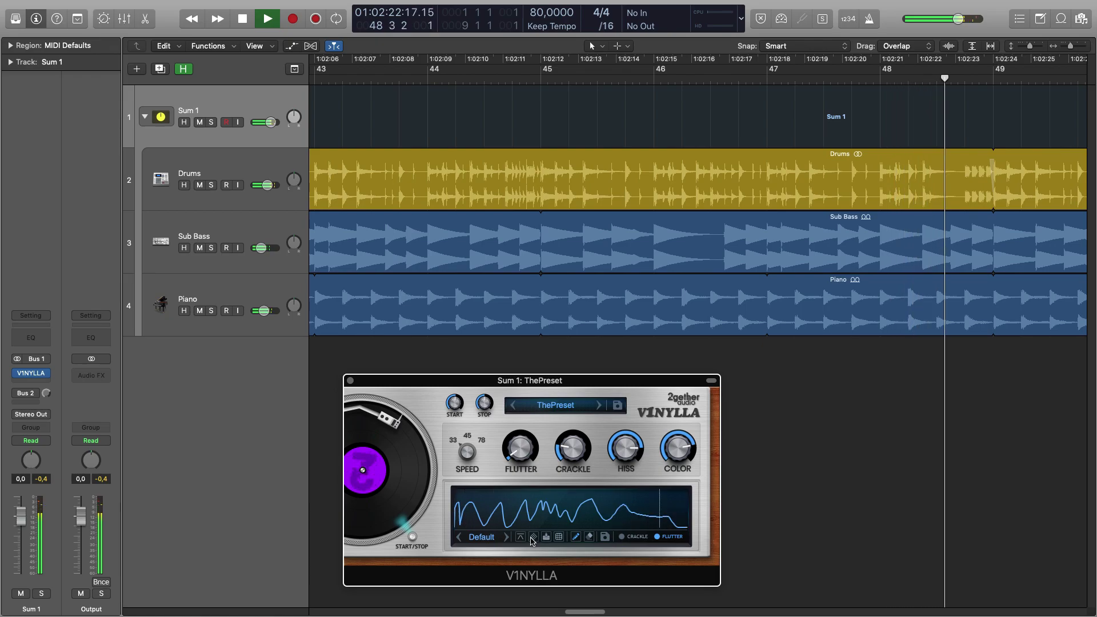
pyautogui.click(521, 537)
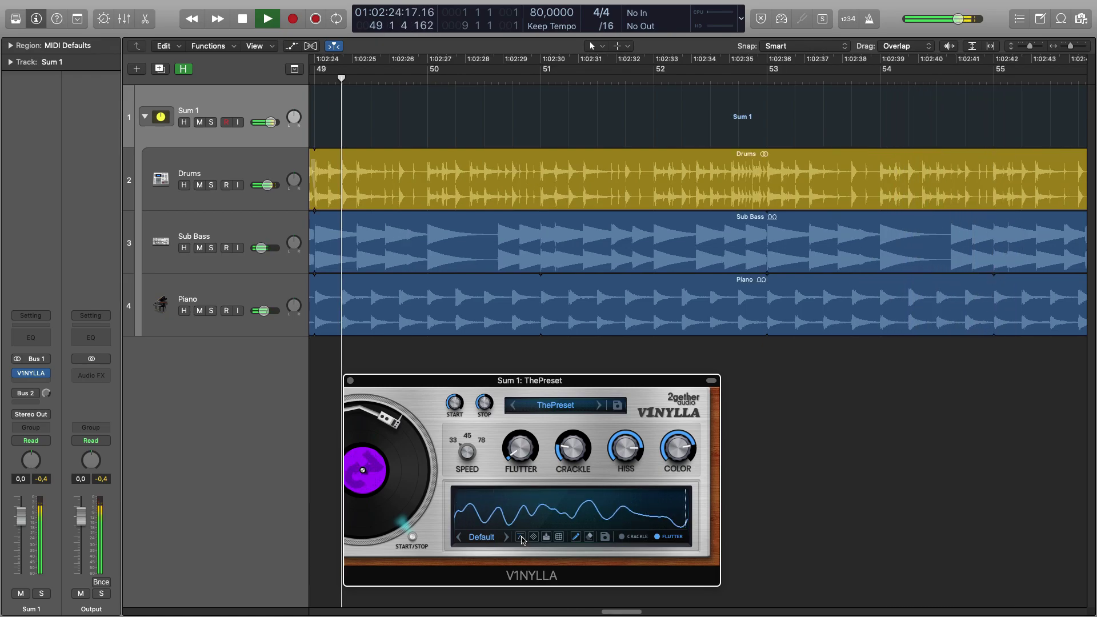
pyautogui.click(533, 536)
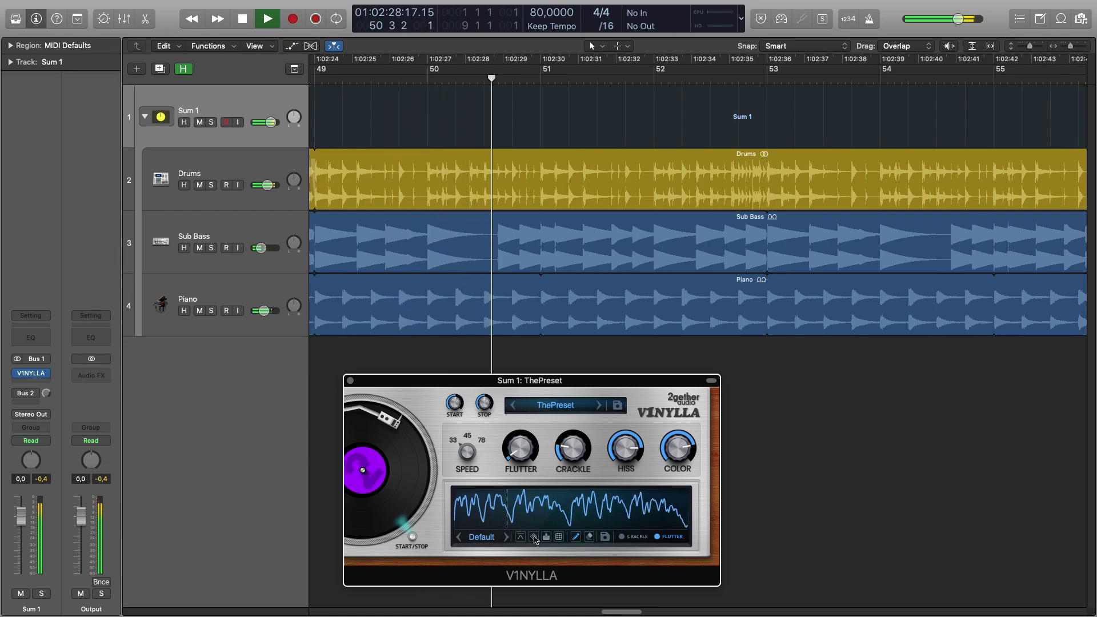
# Try Skyline3 and Square flutter presets, settle on Camel, then show the crackle graph again.
pyautogui.click(490, 540)
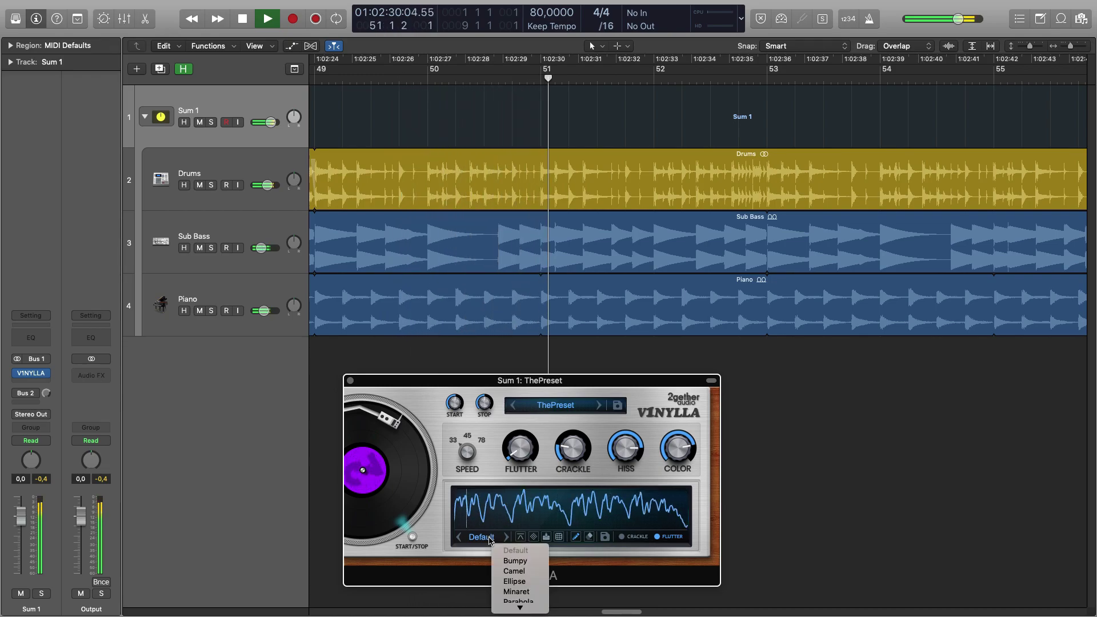
pyautogui.click(520, 575)
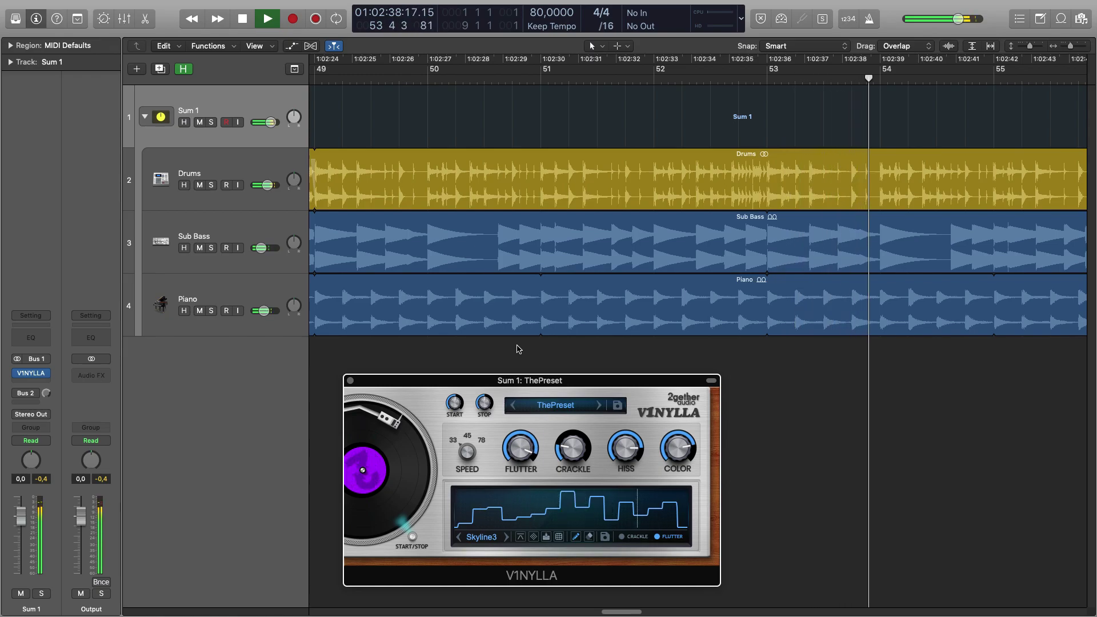
pyautogui.click(491, 539)
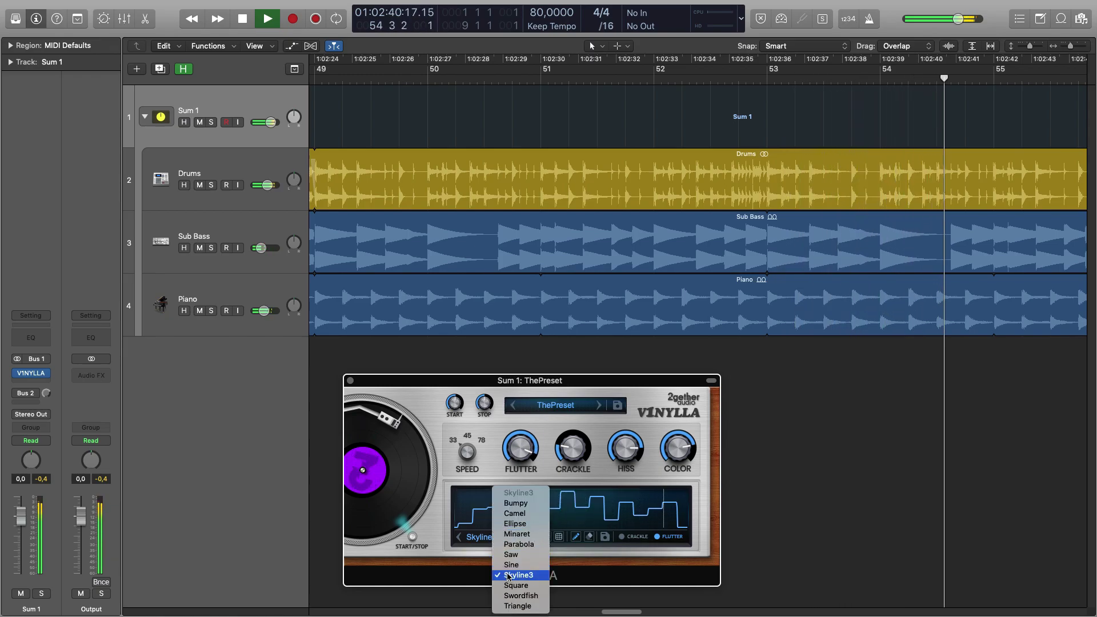
pyautogui.click(518, 586)
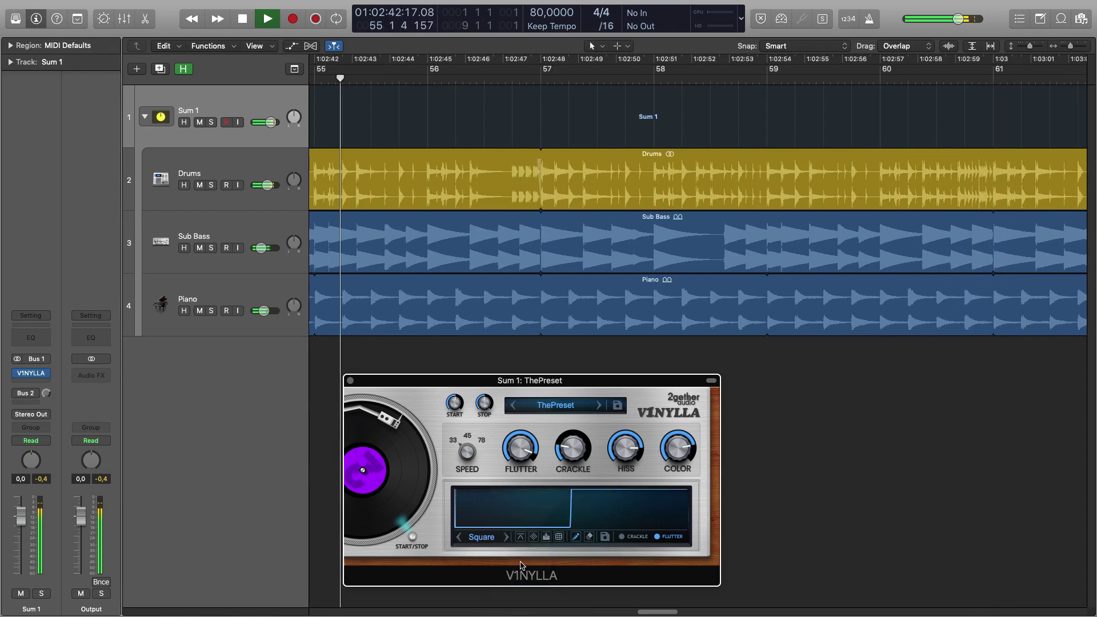
pyautogui.click(498, 540)
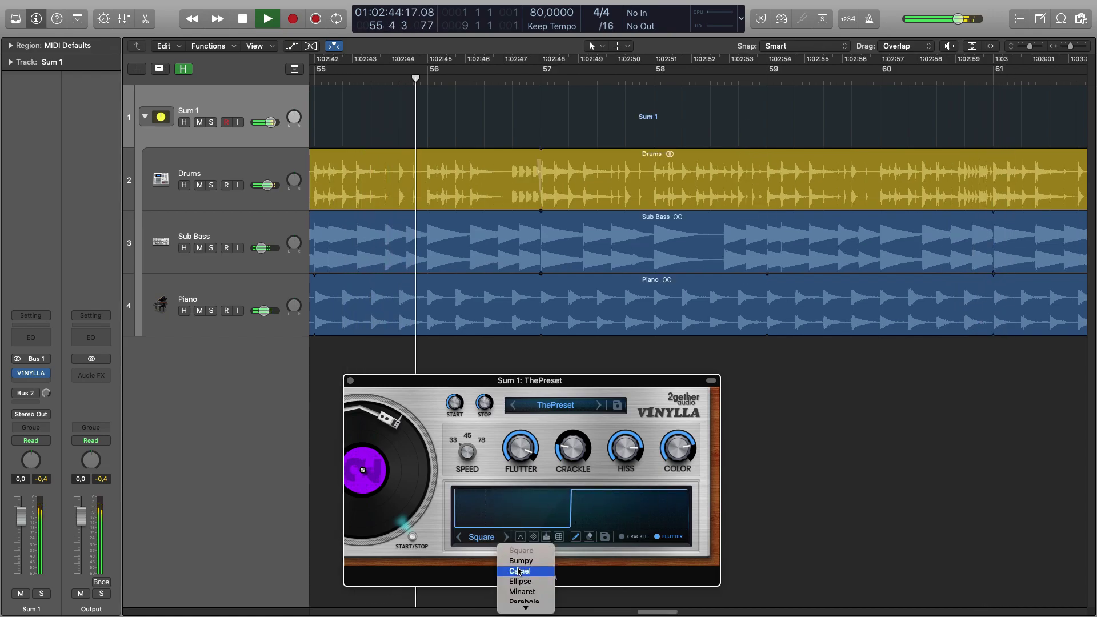
pyautogui.click(519, 551)
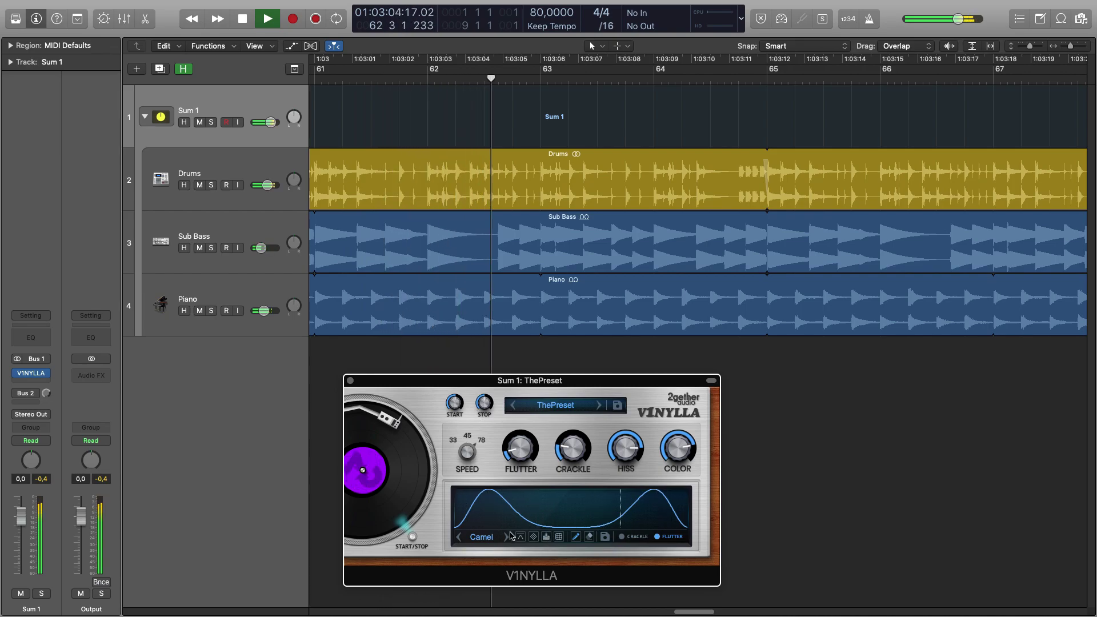
pyautogui.click(631, 537)
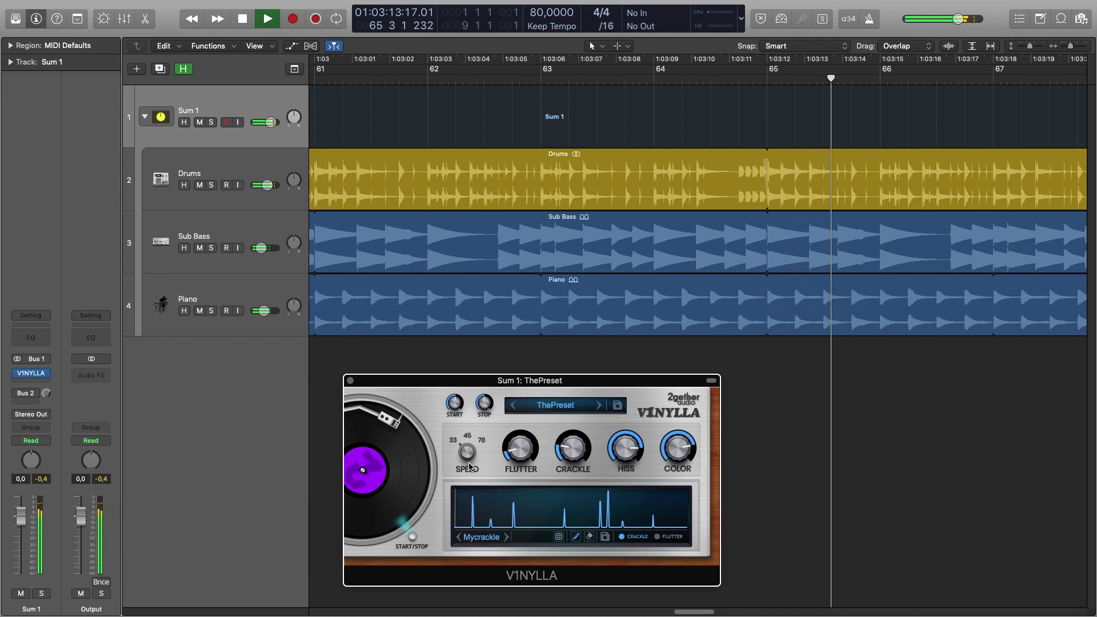
# Rename the V1NYLLA preset to 'MyV1nyl' and verify it appears under User presets.
pyautogui.doubleClick(558, 404)
pyautogui.write('M')
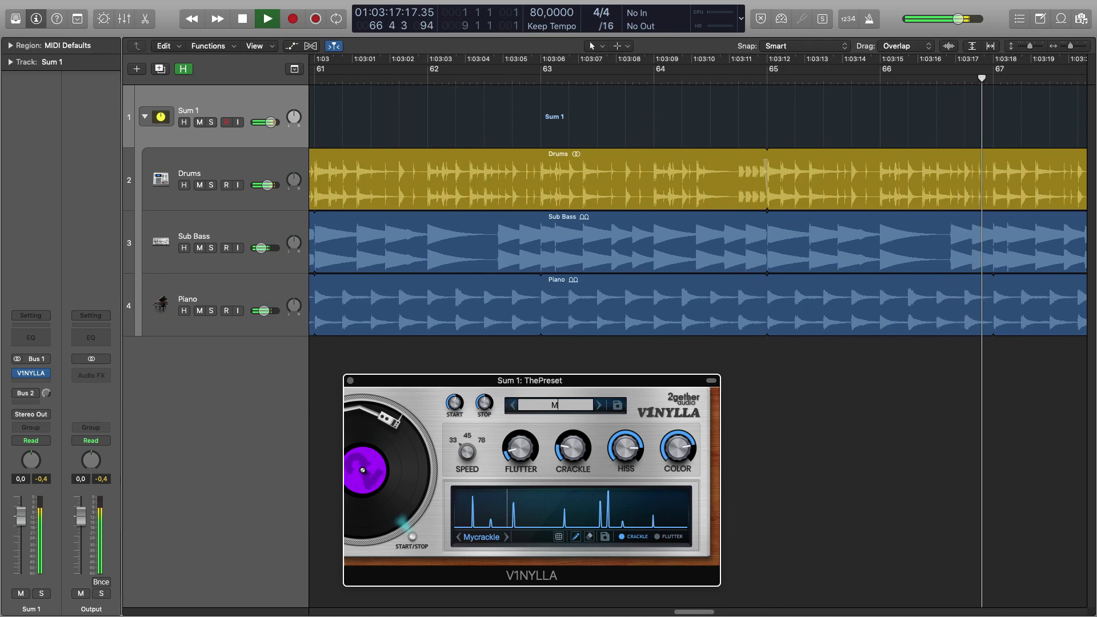
pyautogui.write('yV1nyl')
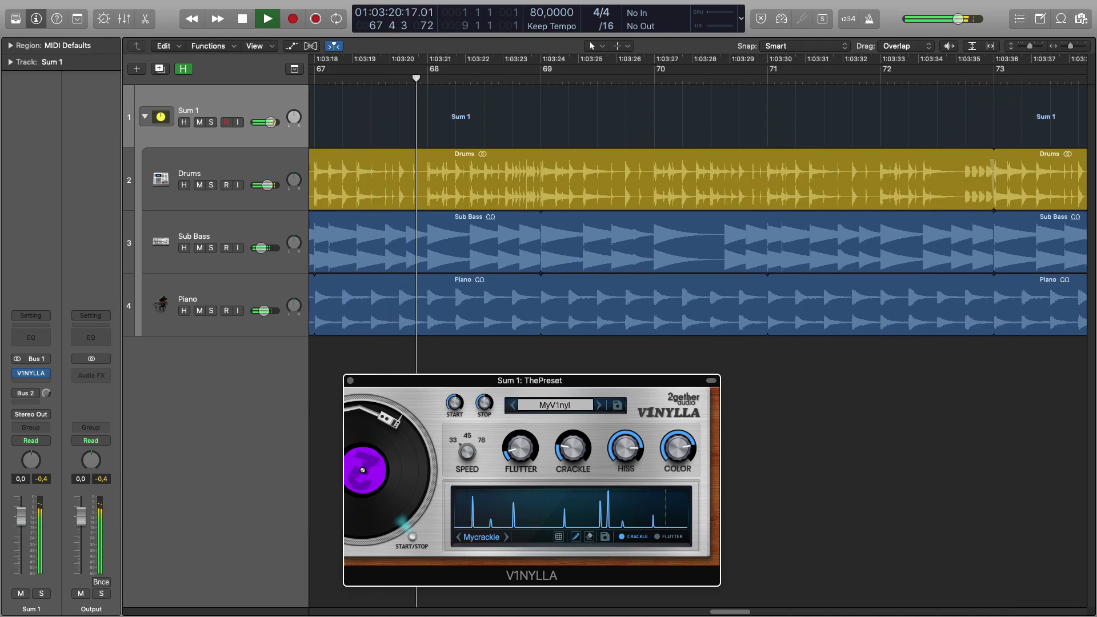
pyautogui.press('Return')
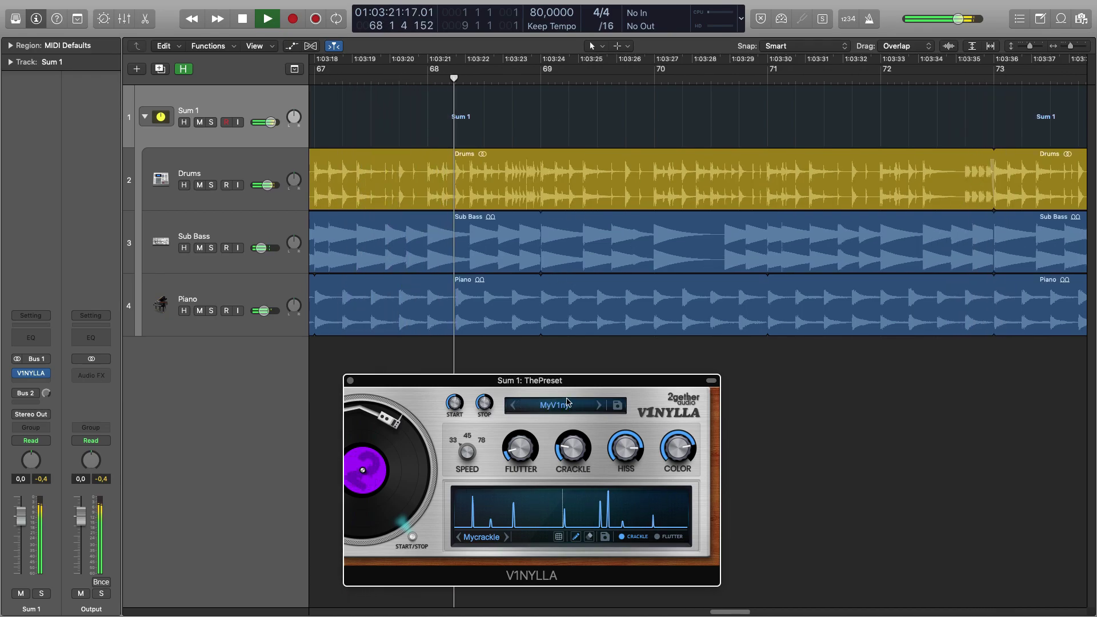
pyautogui.click(568, 404)
pyautogui.moveTo(573, 429)
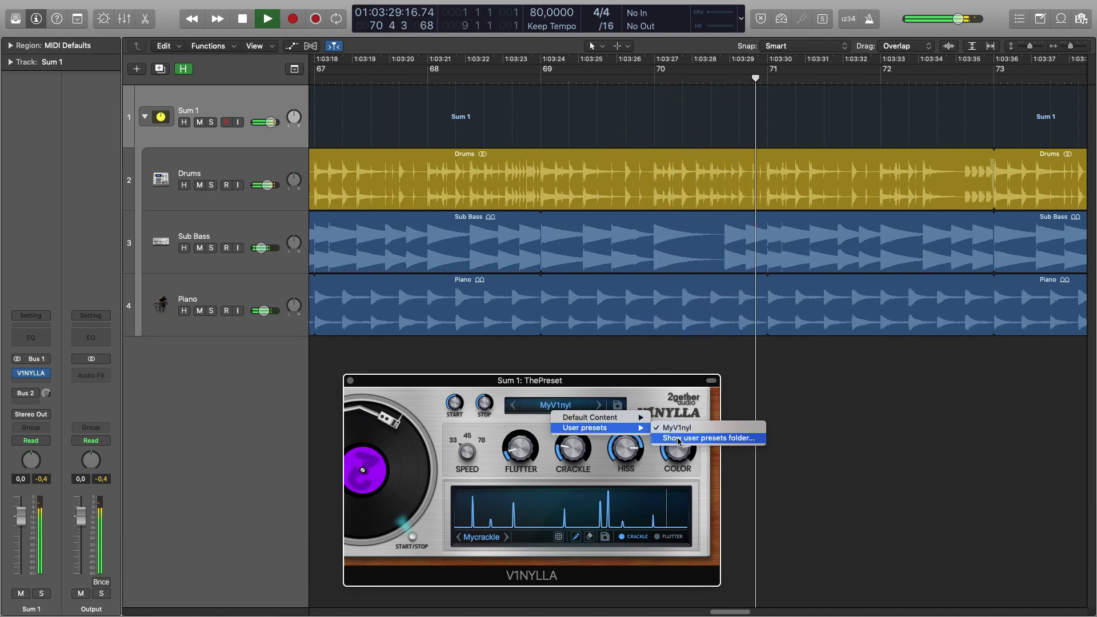
pyautogui.click(633, 395)
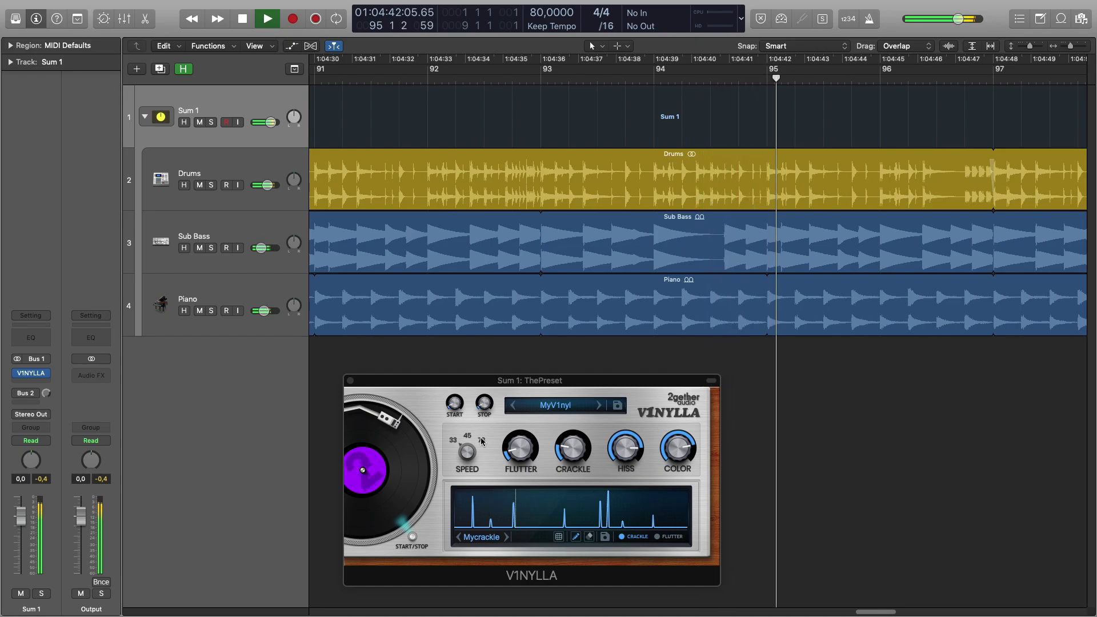
# Set Sum 1's automation mode to Latch and show the automation lanes.
pyautogui.click(49, 441)
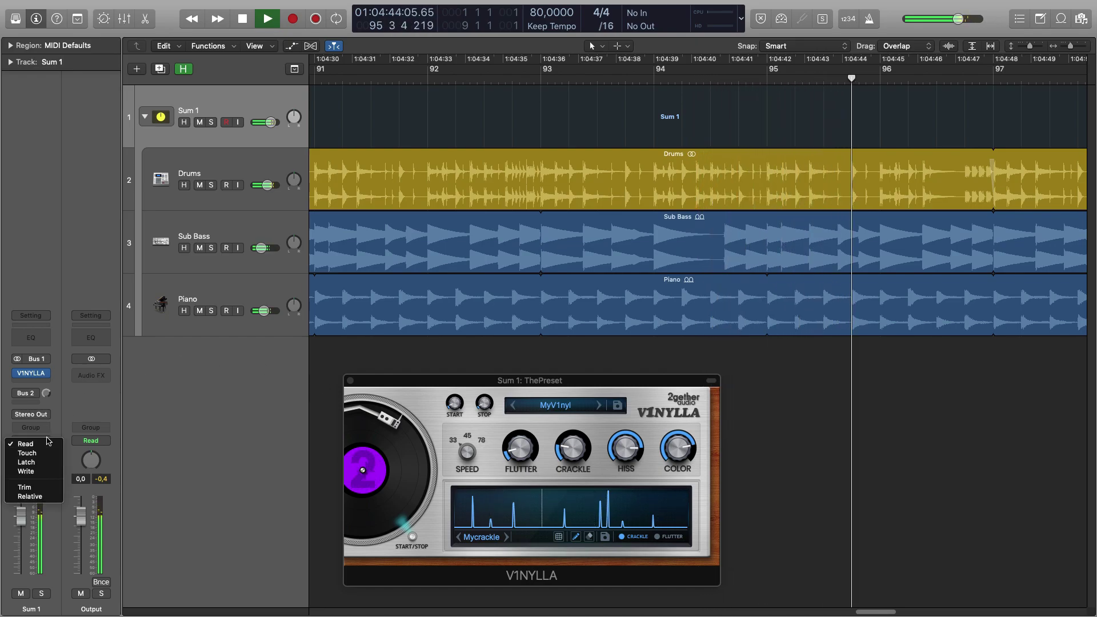
pyautogui.click(46, 461)
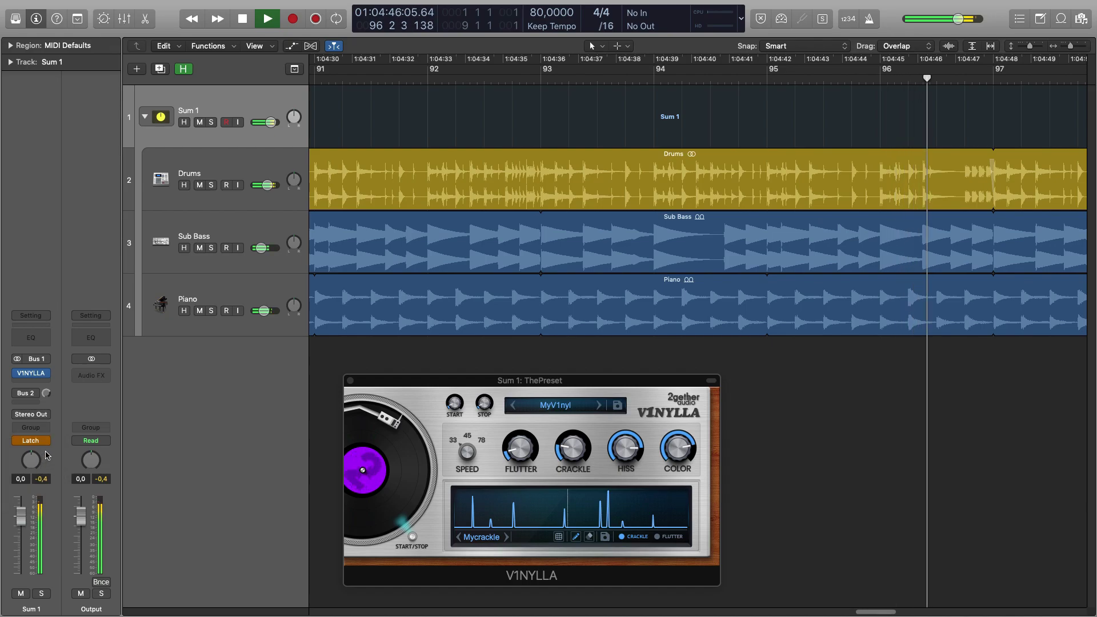
pyautogui.click(291, 47)
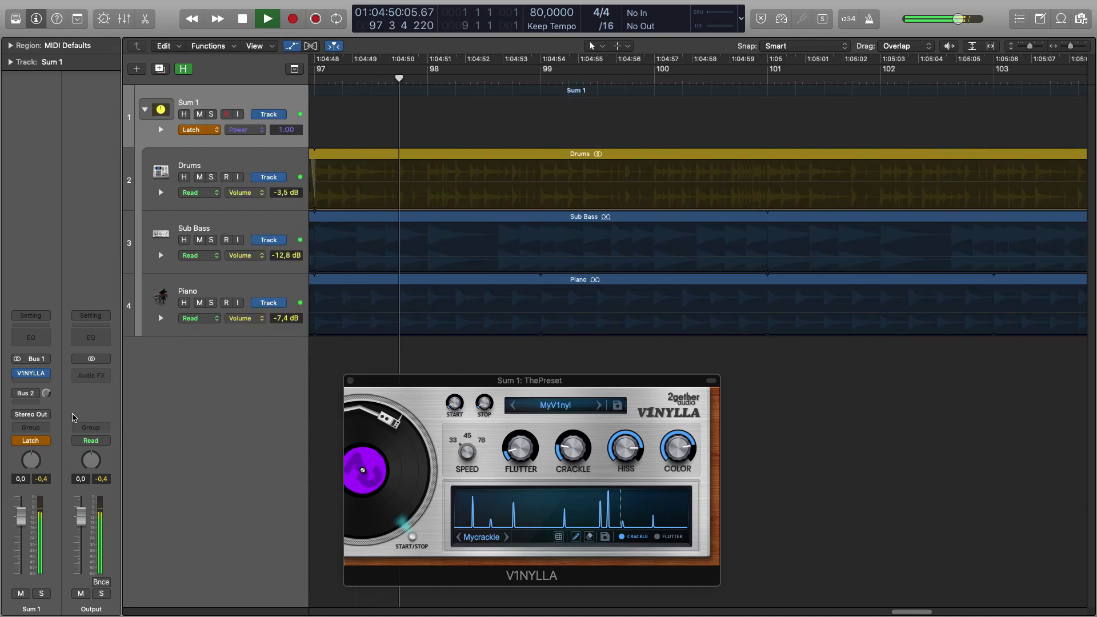
# Write three Power off/on dips with START/STOP during playback around bars 98–100.
pyautogui.click(412, 538)
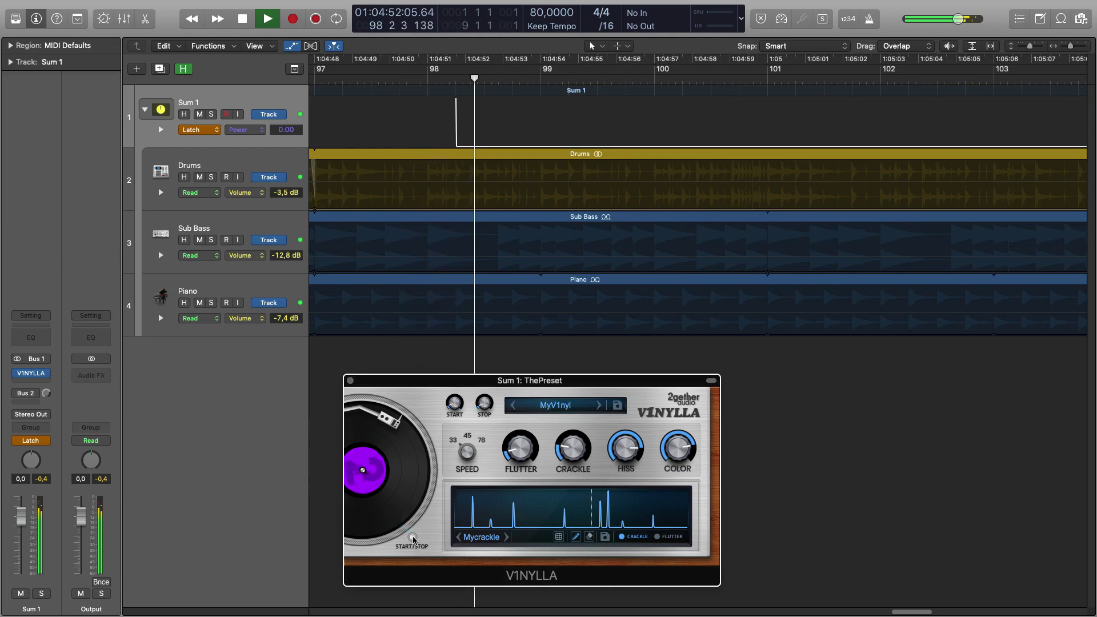
pyautogui.click(412, 538)
pyautogui.click(412, 538)
pyautogui.click(413, 538)
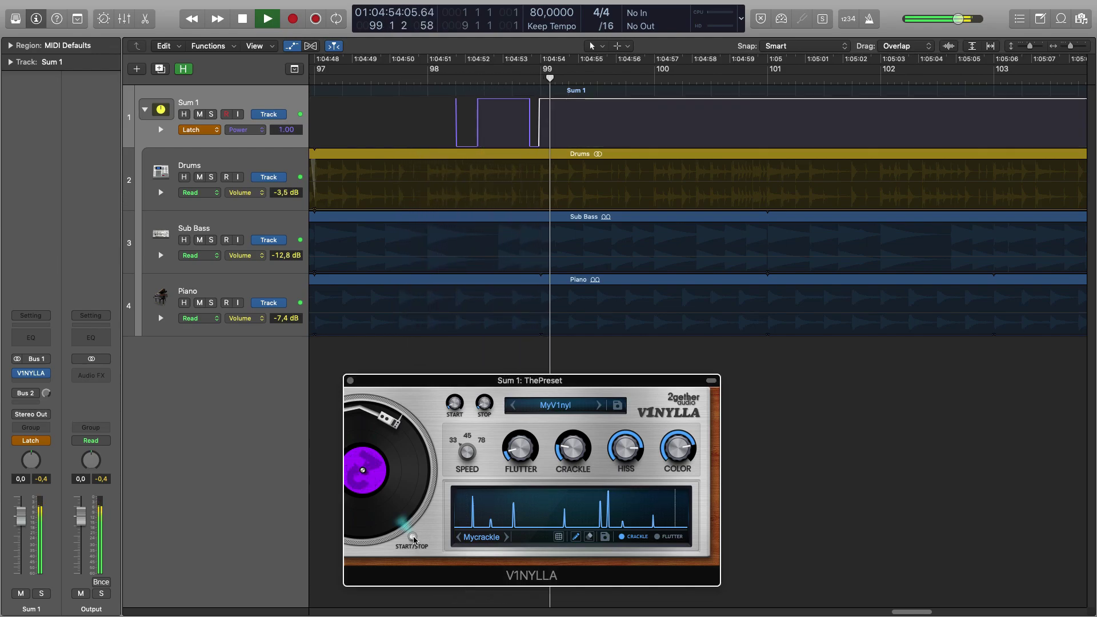
pyautogui.click(412, 538)
pyautogui.click(412, 538)
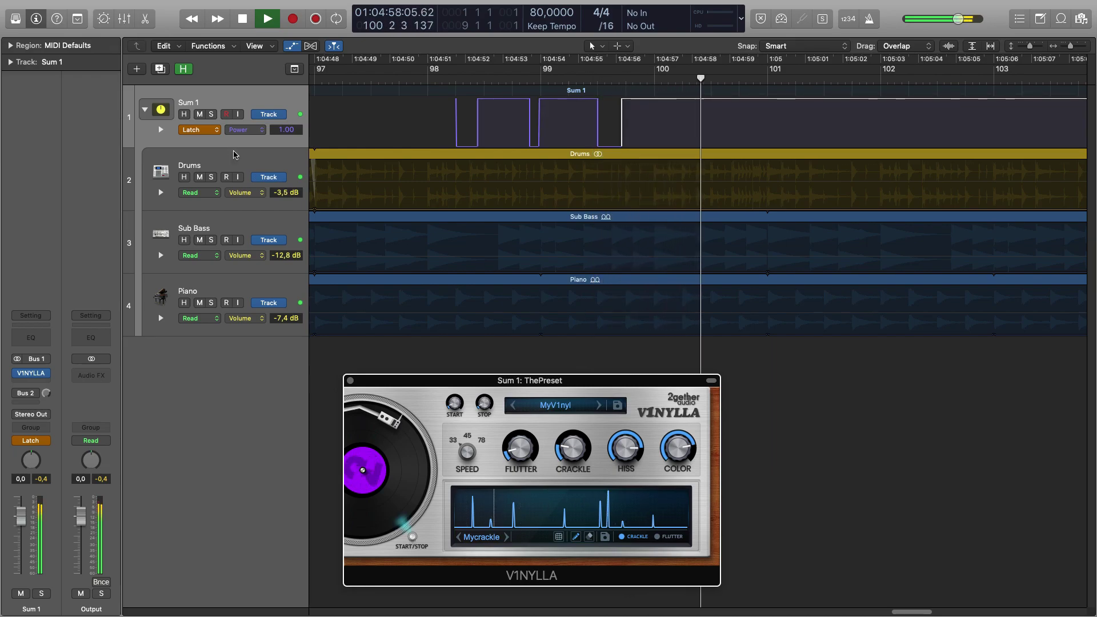
pyautogui.click(215, 131)
# In Touch mode, write more Power dips through bar 105, then show Start knob automation.
pyautogui.click(194, 122)
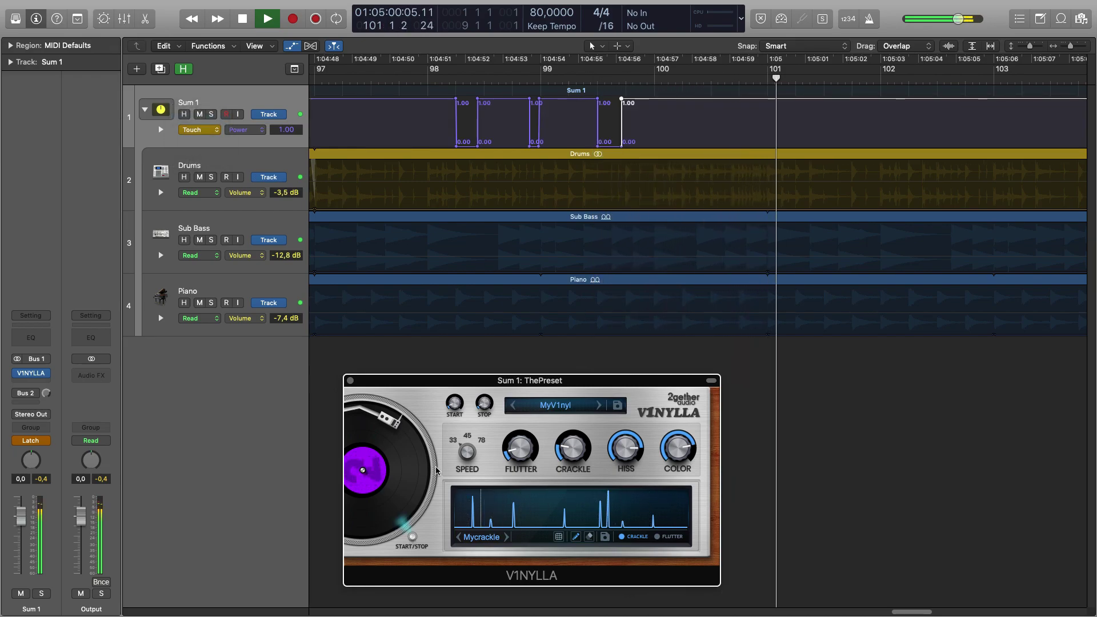
pyautogui.click(413, 538)
pyautogui.click(412, 538)
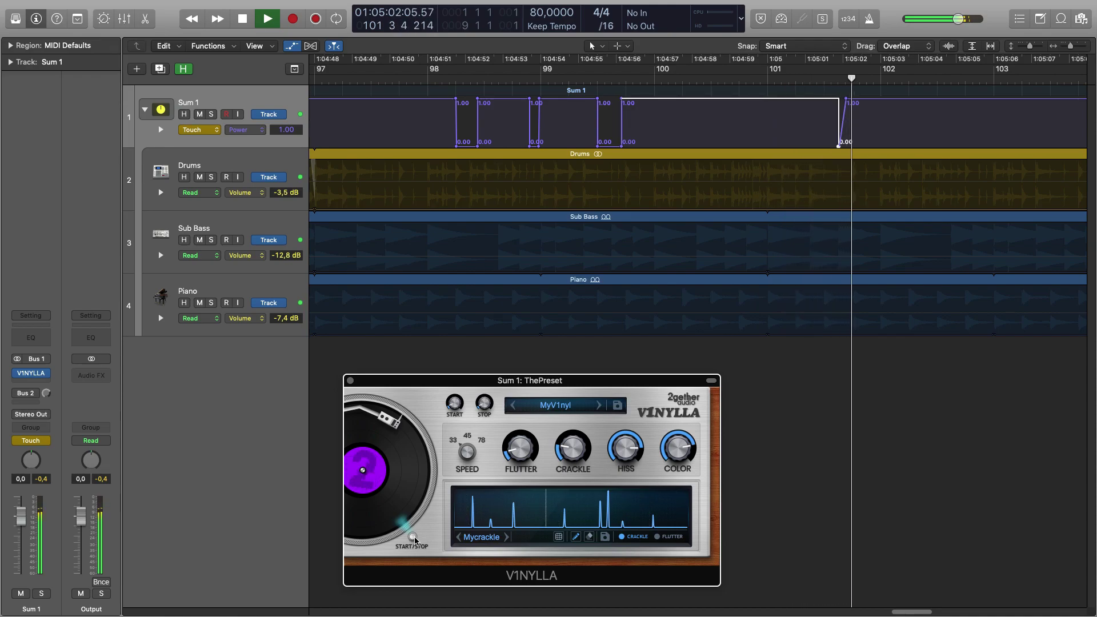
pyautogui.click(413, 538)
pyautogui.click(413, 538)
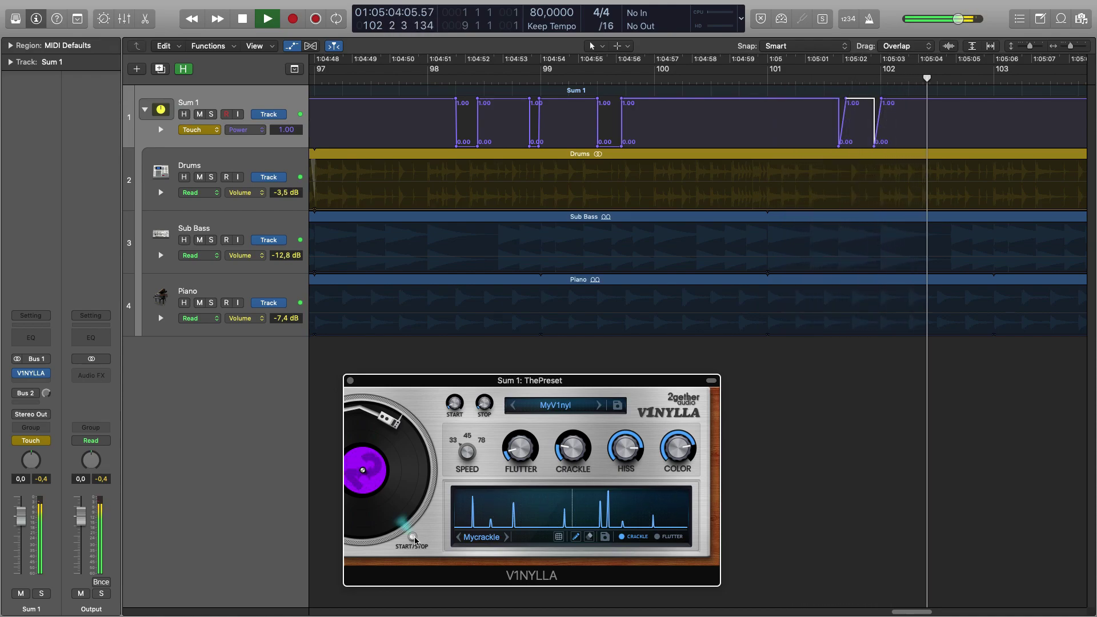
pyautogui.click(412, 538)
pyautogui.click(412, 538)
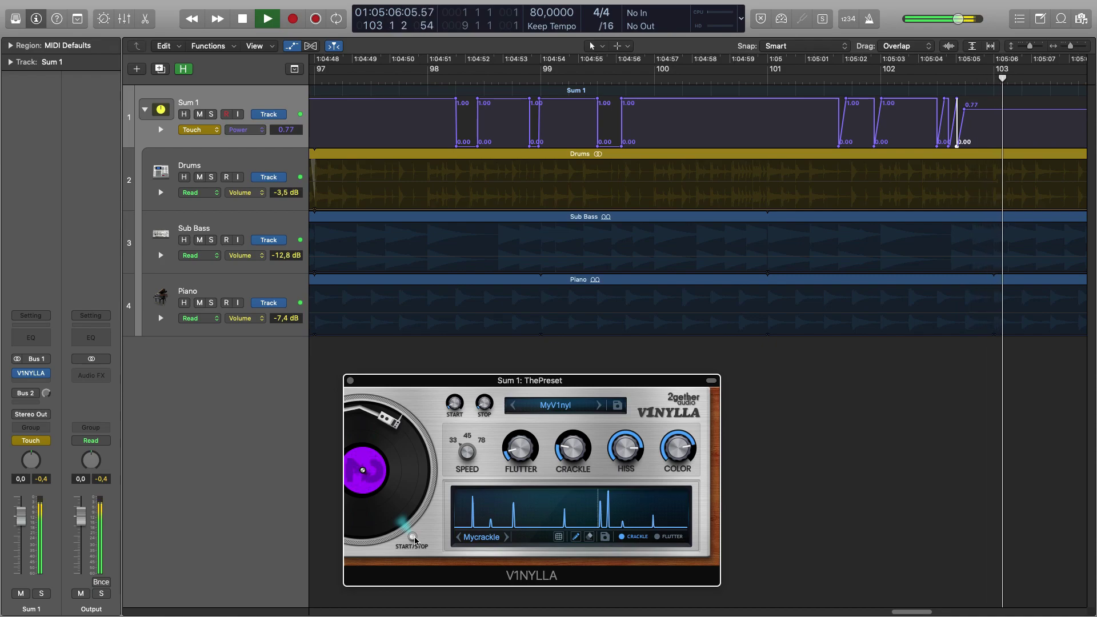
pyautogui.click(413, 538)
pyautogui.click(413, 538)
pyautogui.click(413, 538)
pyautogui.click(413, 538)
pyautogui.click(412, 538)
pyautogui.click(412, 538)
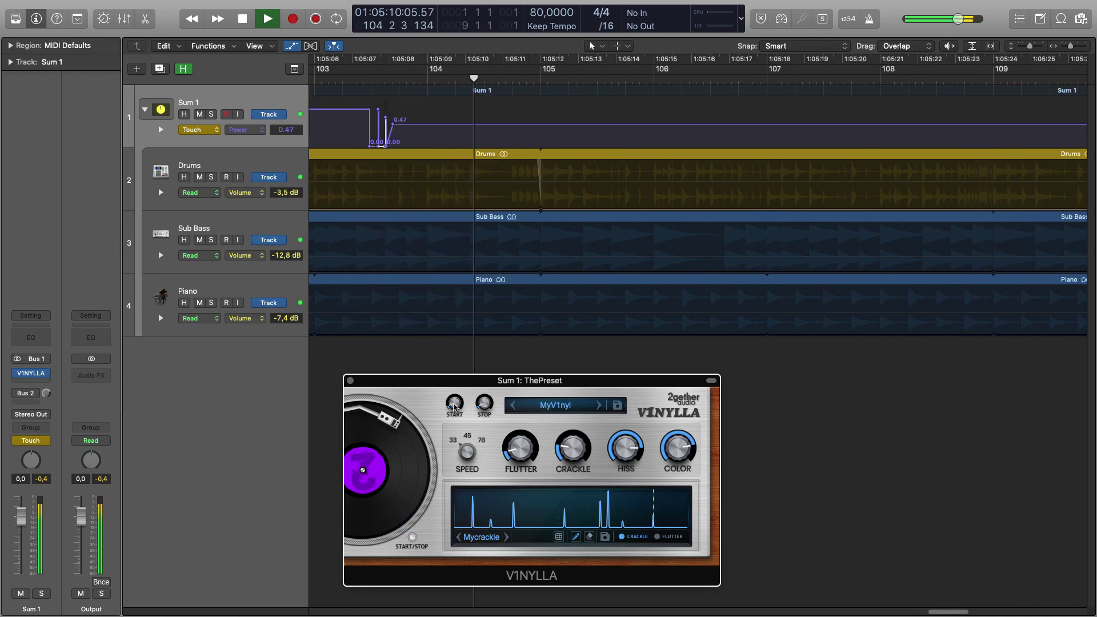
pyautogui.click(412, 538)
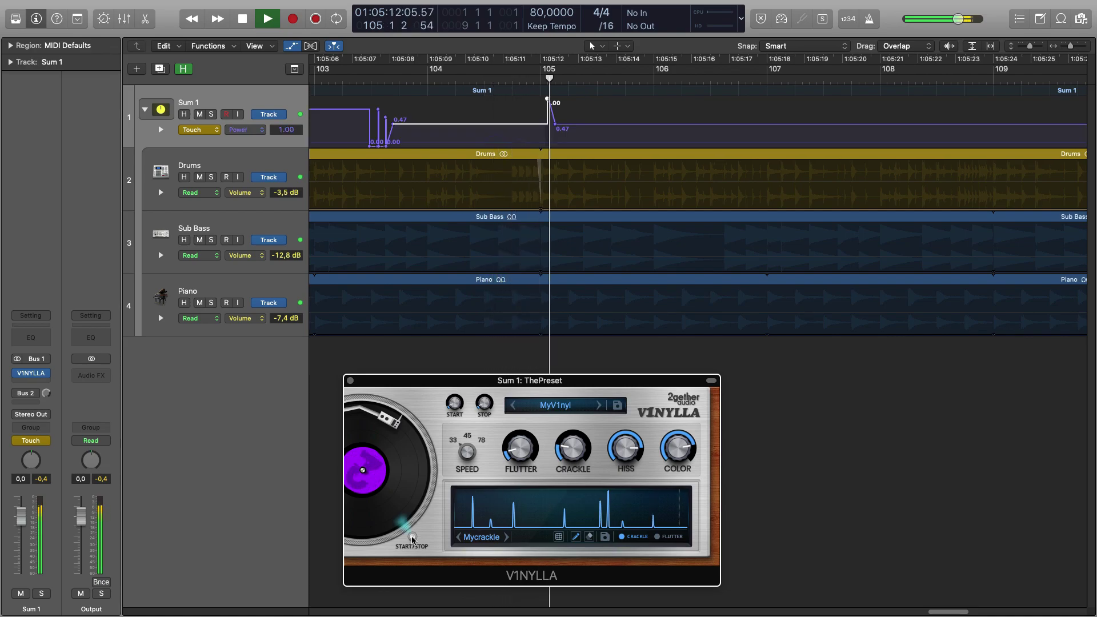
pyautogui.click(413, 538)
pyautogui.click(412, 538)
pyautogui.click(412, 538)
pyautogui.click(412, 538)
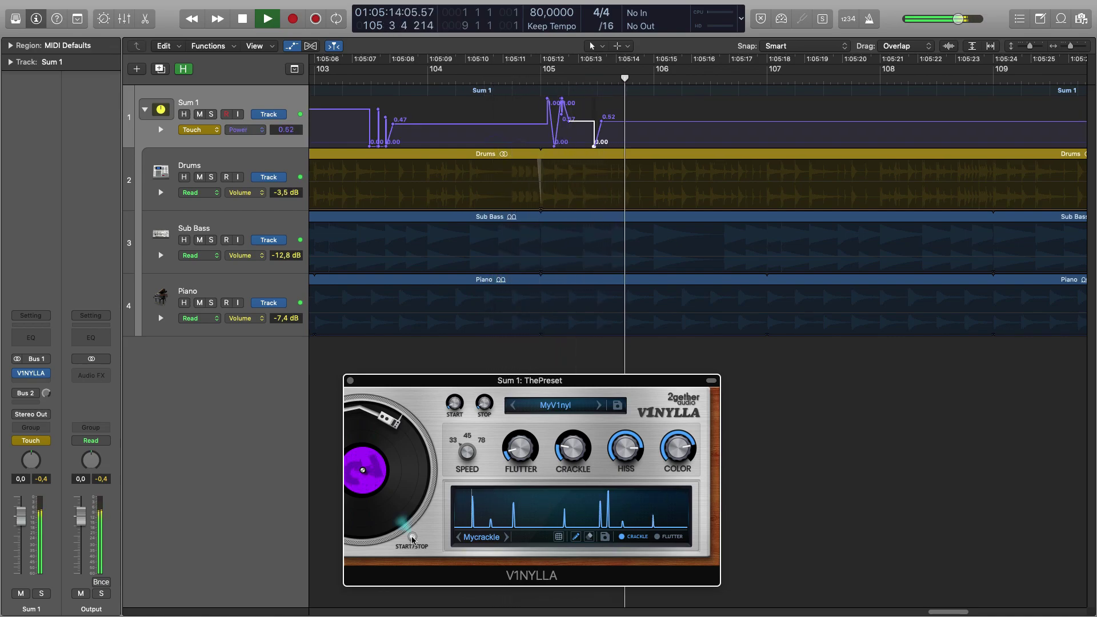
pyautogui.click(245, 130)
pyautogui.click(269, 209)
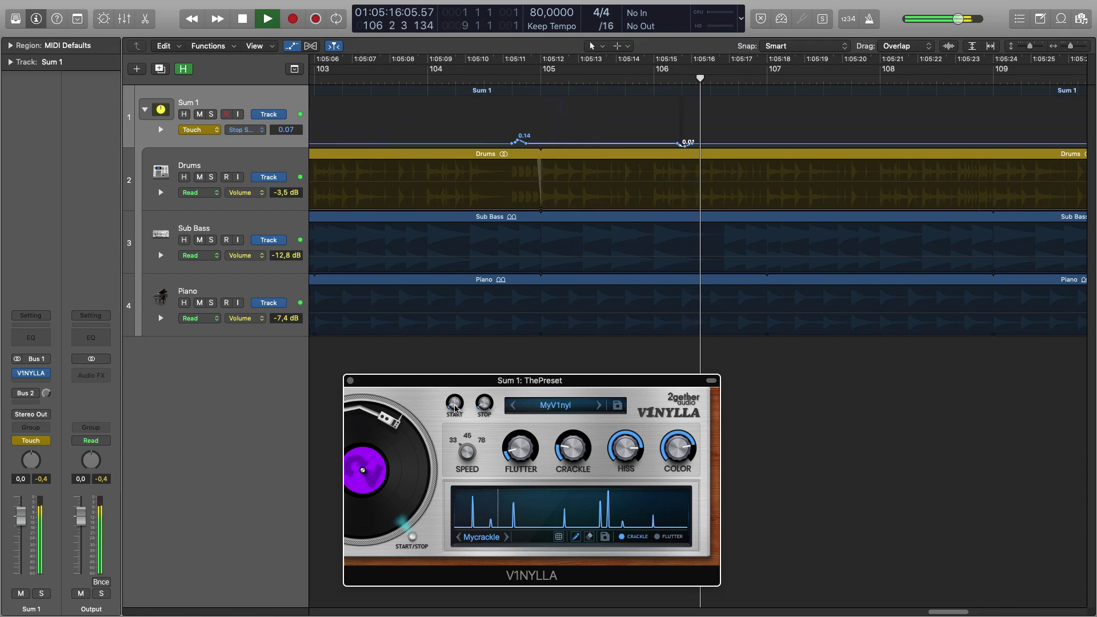
# Put Sum 1 in Latch mode, record a STOP knob ramp, and write Power off near bar 111.
pyautogui.click(199, 130)
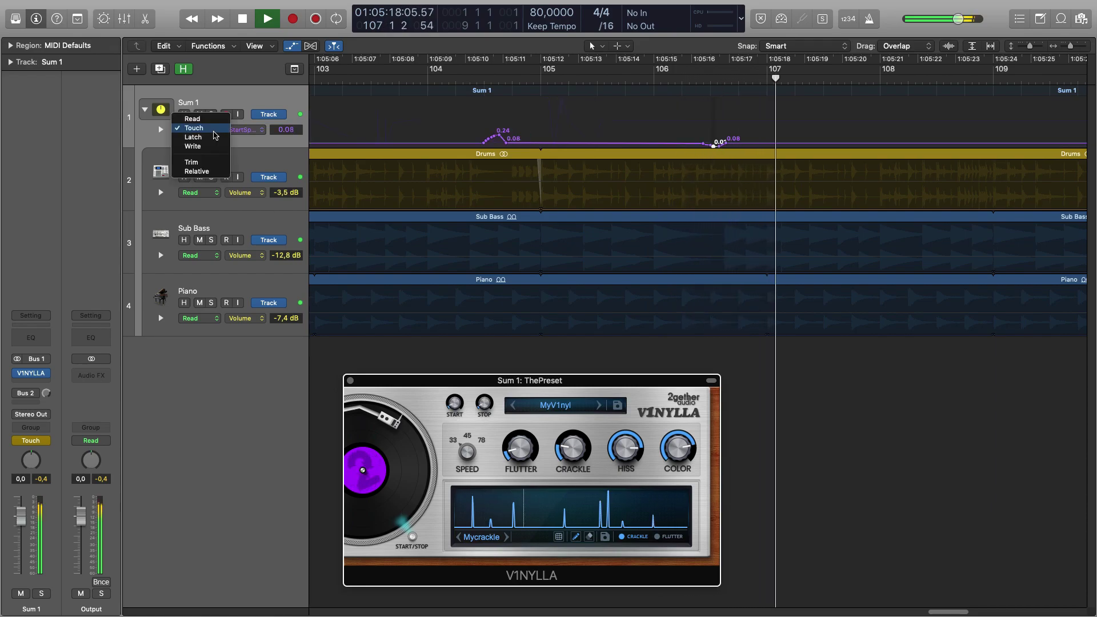
pyautogui.click(191, 140)
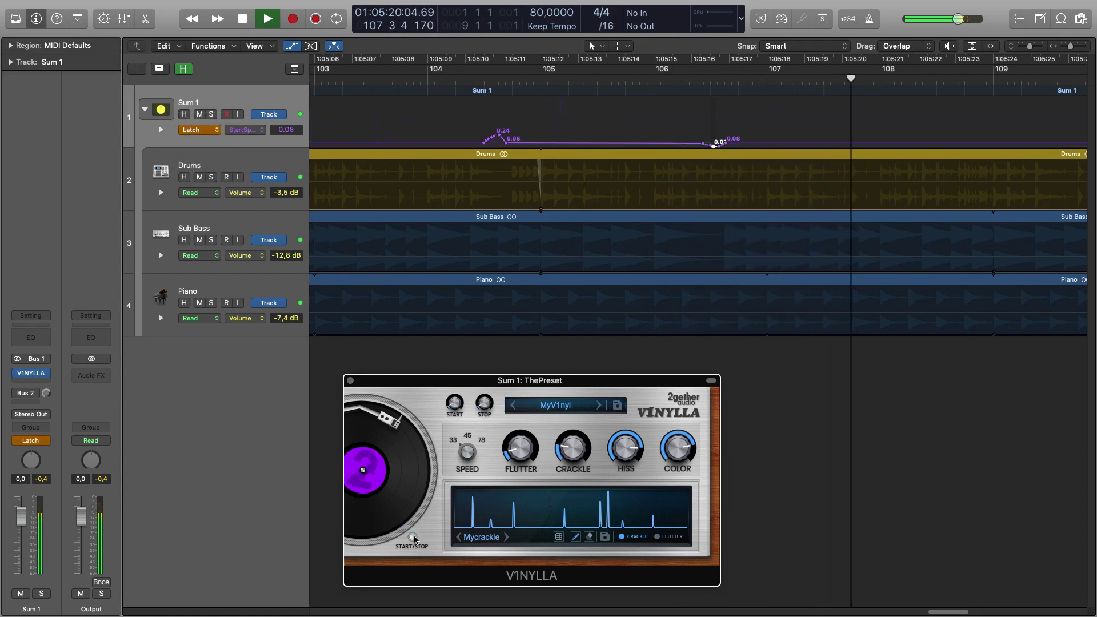
pyautogui.click(412, 538)
pyautogui.click(412, 538)
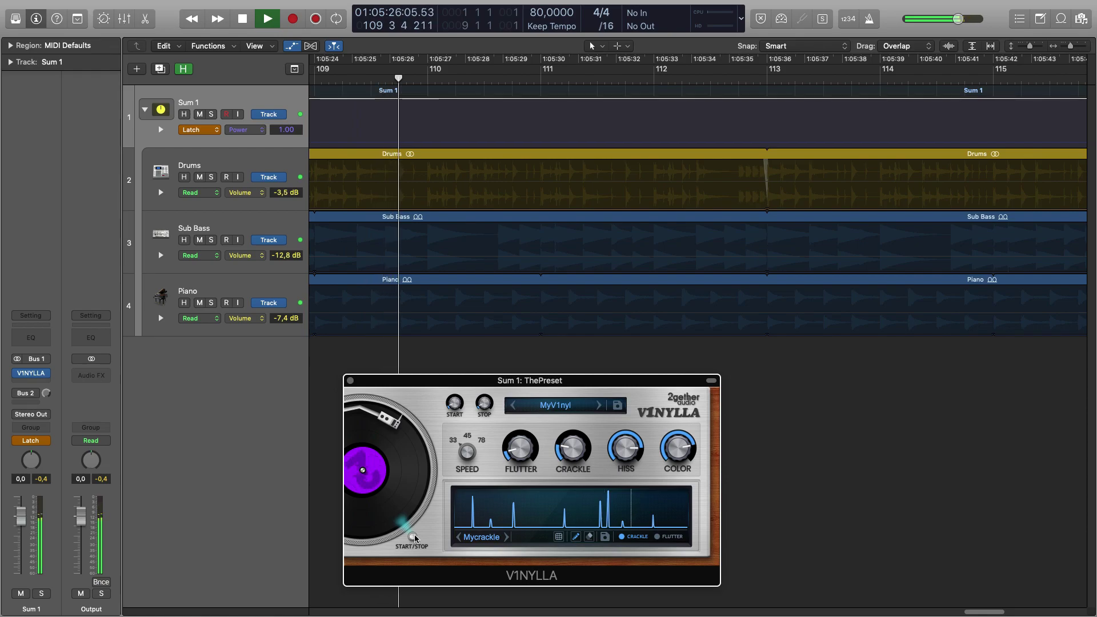
pyautogui.moveTo(482, 407); pyautogui.dragTo(482, 309)
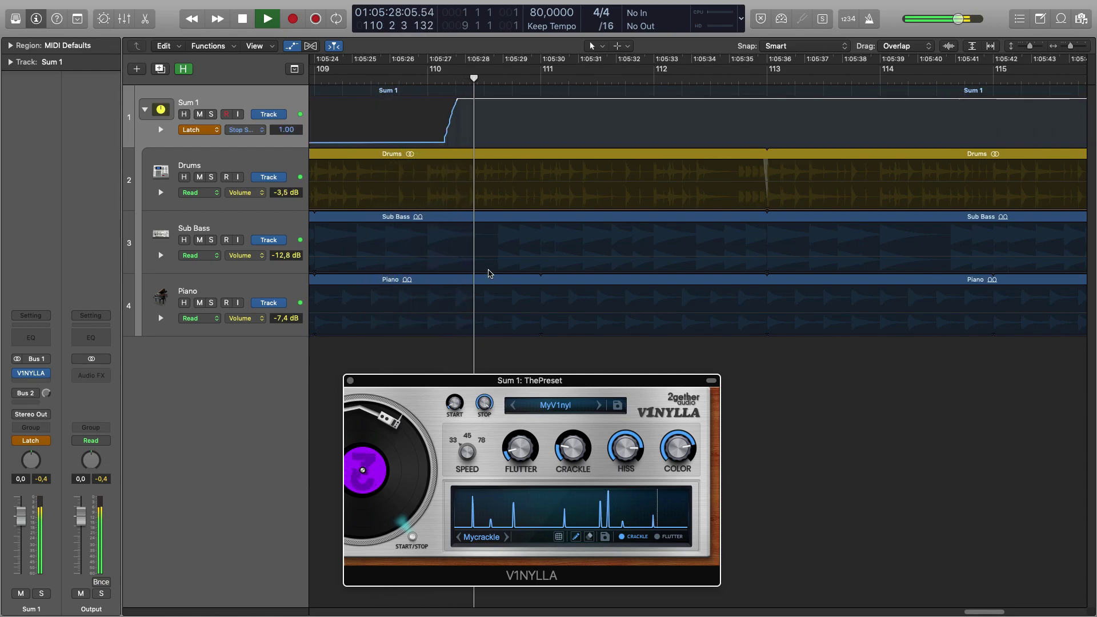
pyautogui.click(412, 538)
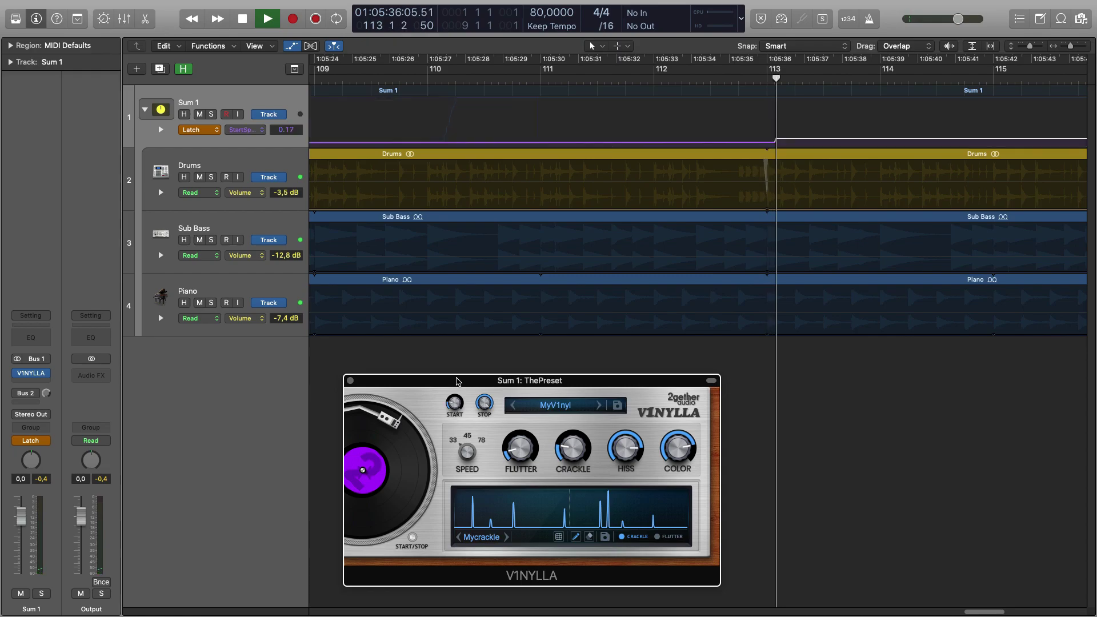
# Record a START knob ramp and write Power back to 1.00 near bar 114.
pyautogui.moveTo(454, 407); pyautogui.dragTo(462, 299)
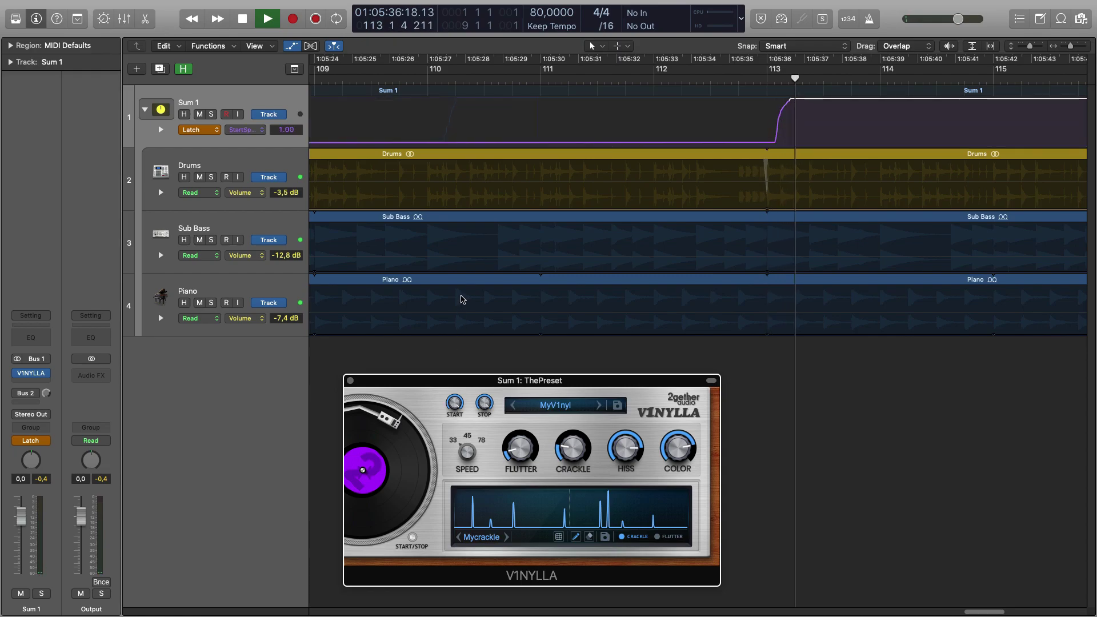
pyautogui.click(412, 536)
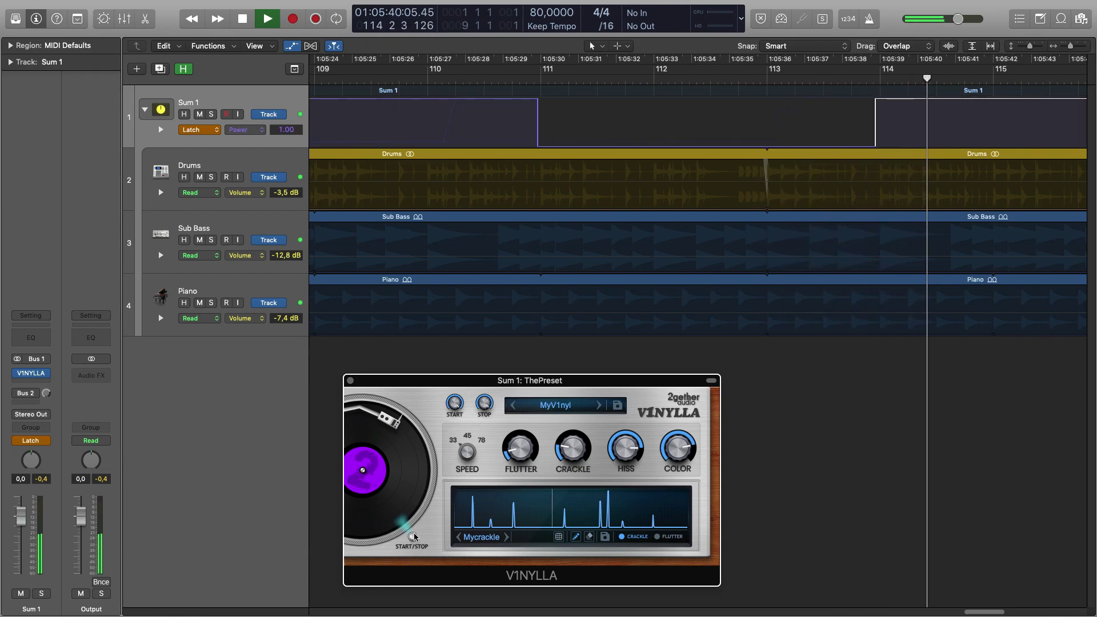